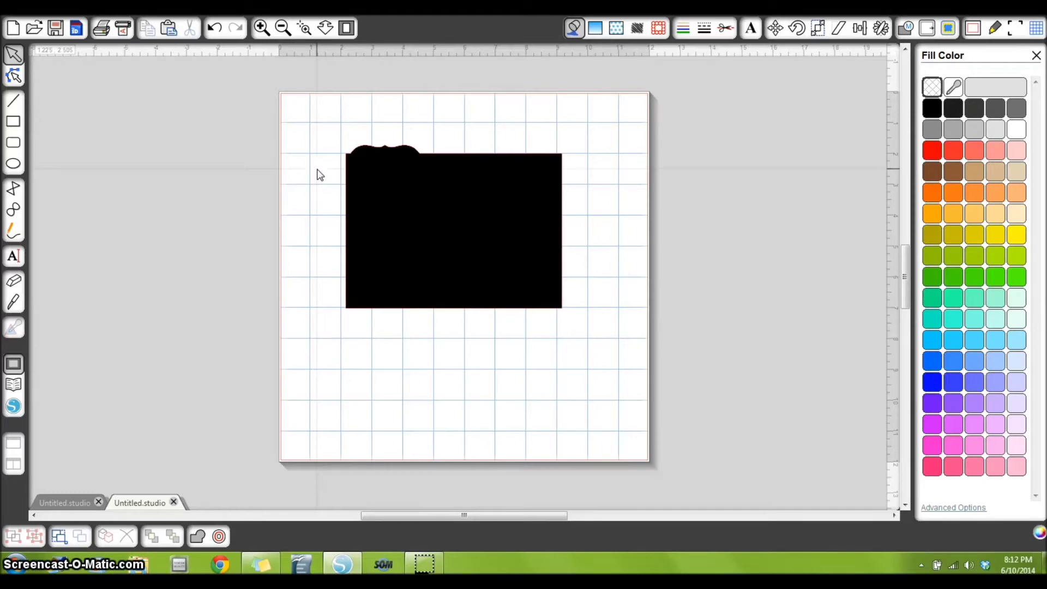
Delete the black sample mat, draw a new rectangle mid-page, and open the Scale panel.
right_click(401, 170)
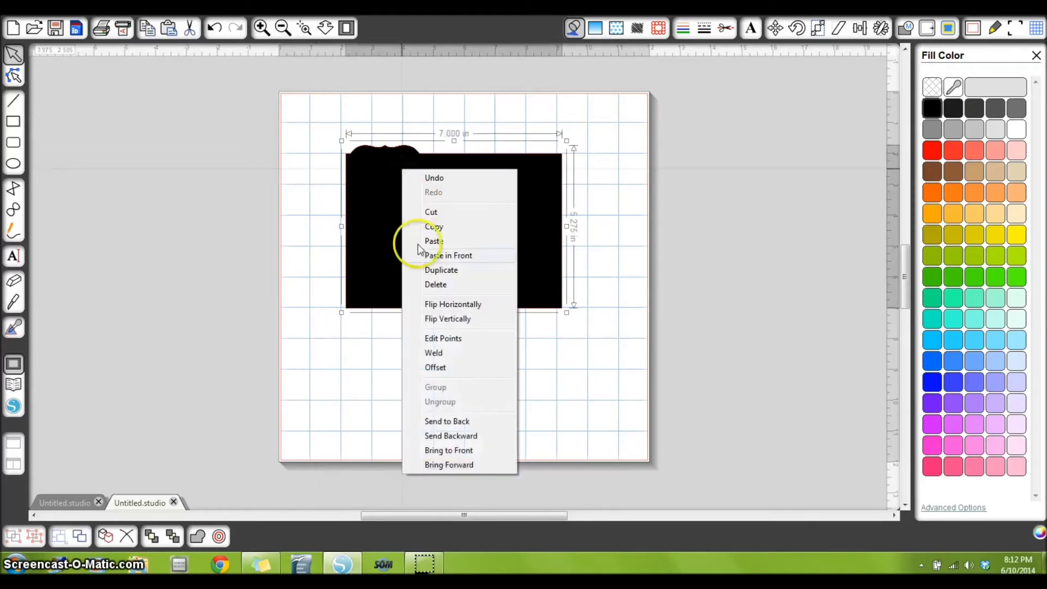
left_click(435, 285)
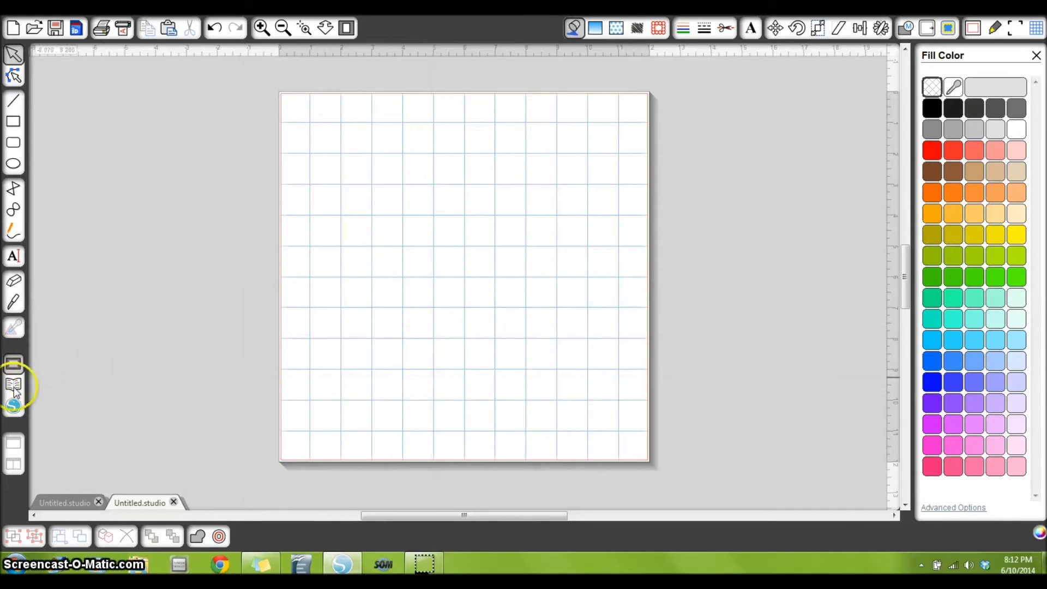
left_click(14, 124)
left_click_drag(319, 162, 552, 345)
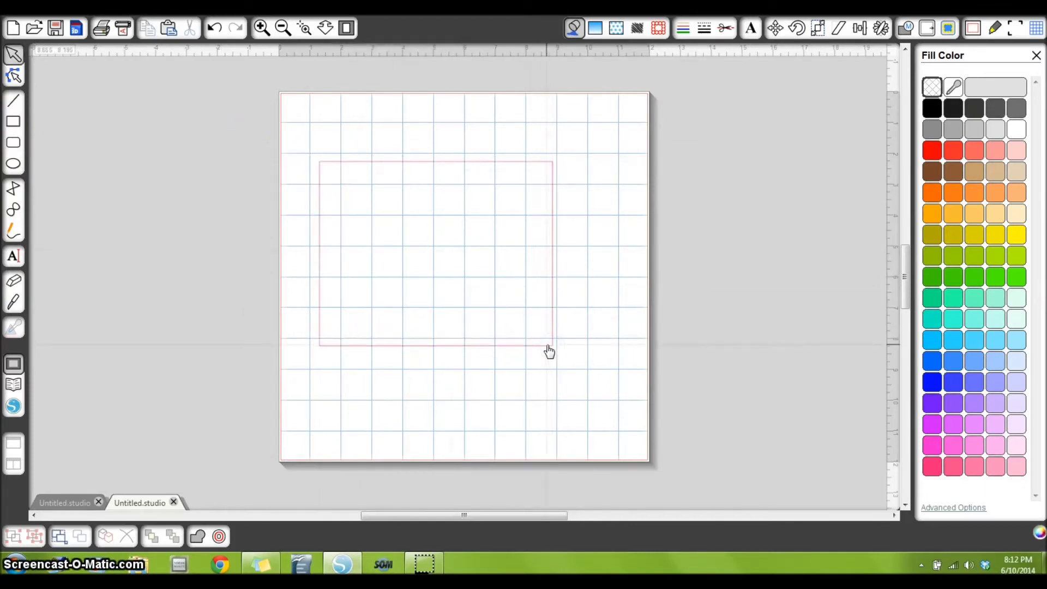
left_click(819, 30)
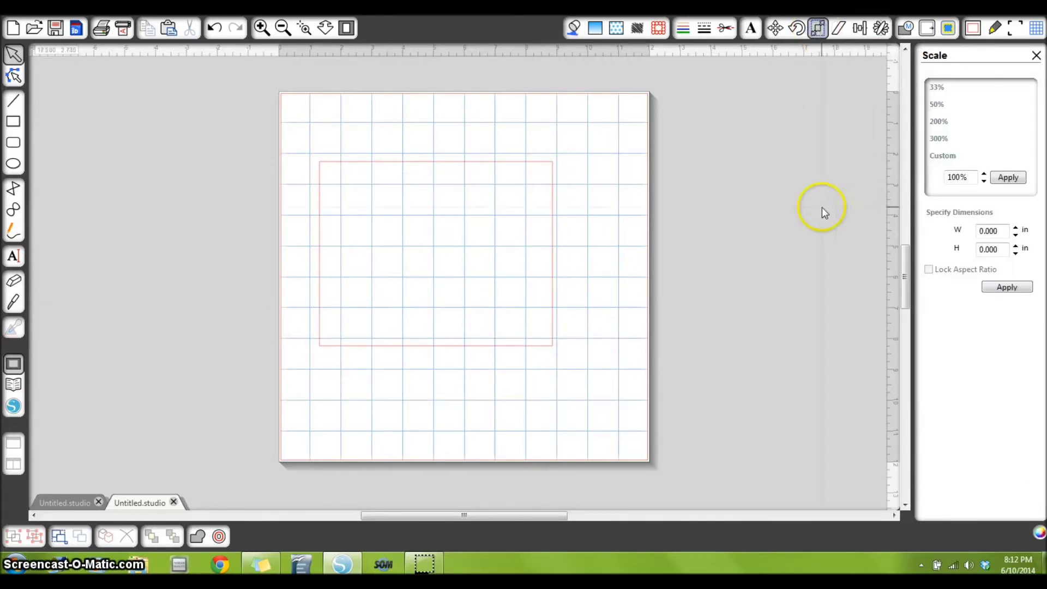
Set the selected rectangle's width to 7 in and height to 5 in.
left_click(552, 249)
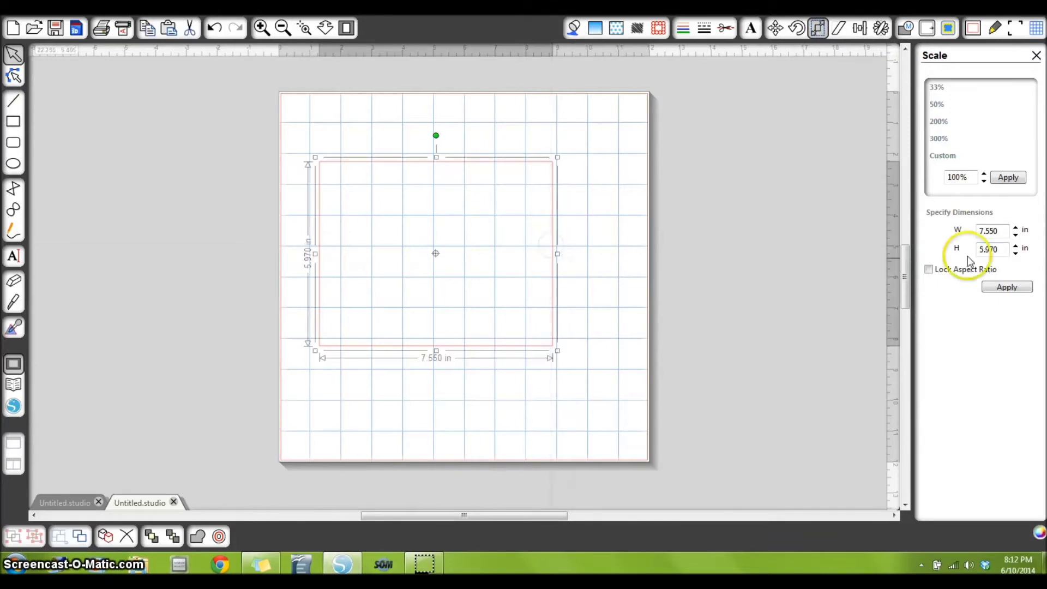
left_click_drag(1003, 232, 937, 227)
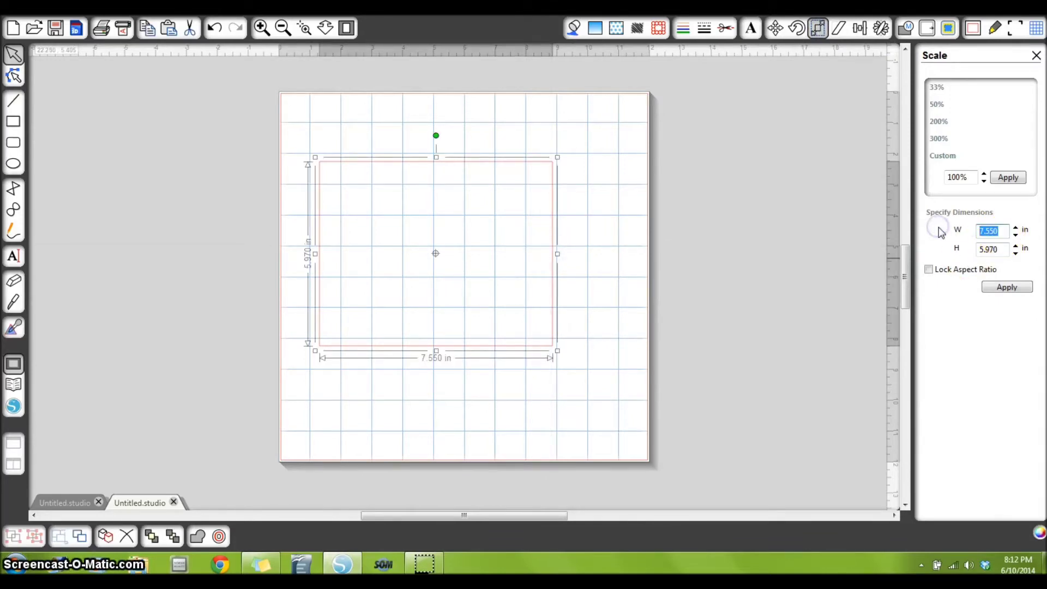
type("7")
left_click_drag(1004, 250, 939, 251)
type("5")
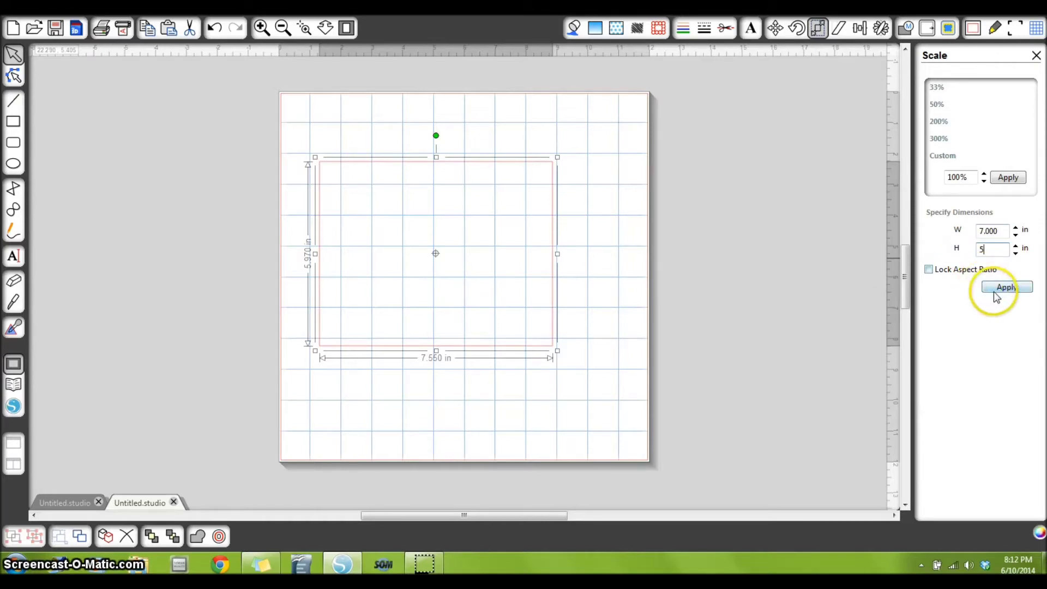
left_click(992, 289)
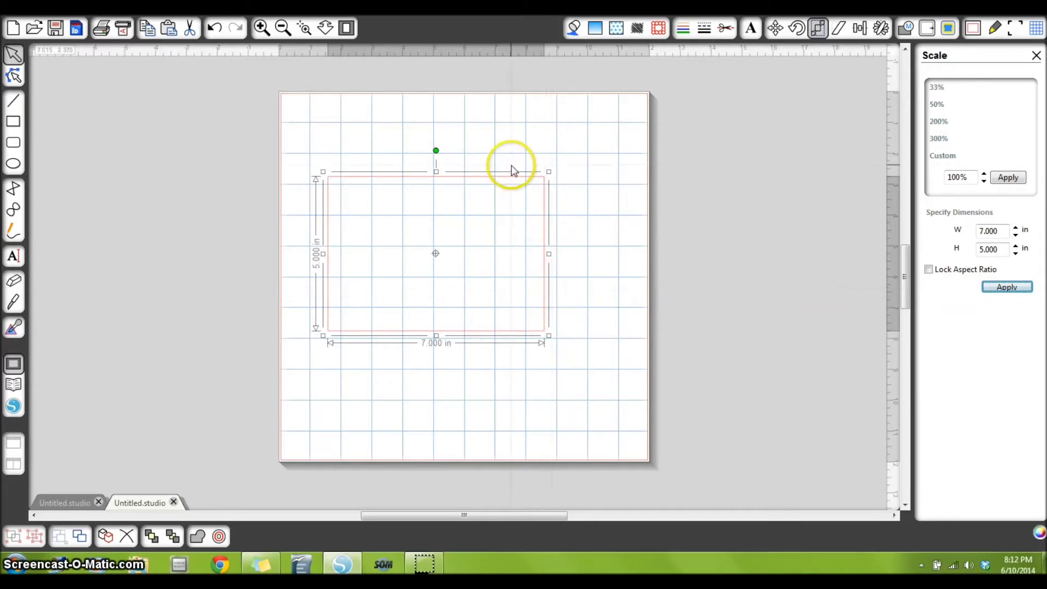
Duplicate the 7 × 5 in rectangle to the right and park the copy off the page.
left_click(881, 27)
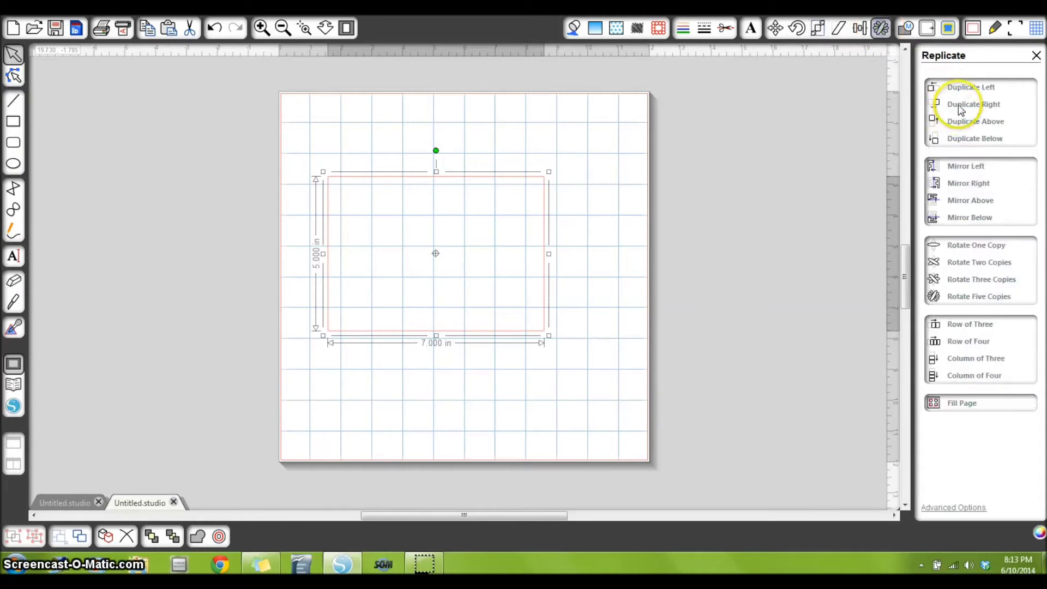
left_click(954, 104)
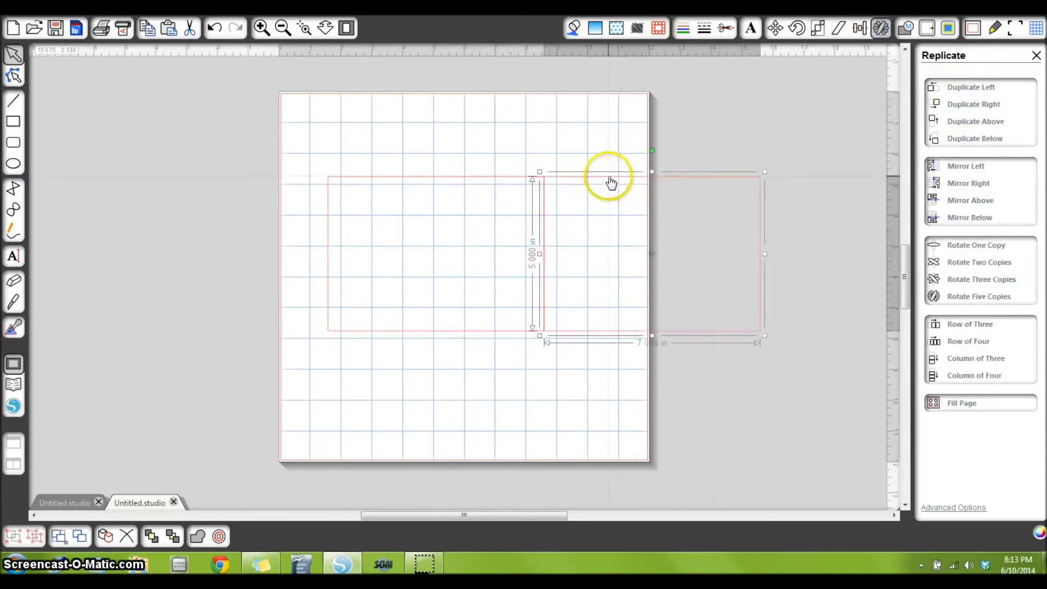
left_click_drag(606, 173, 698, 182)
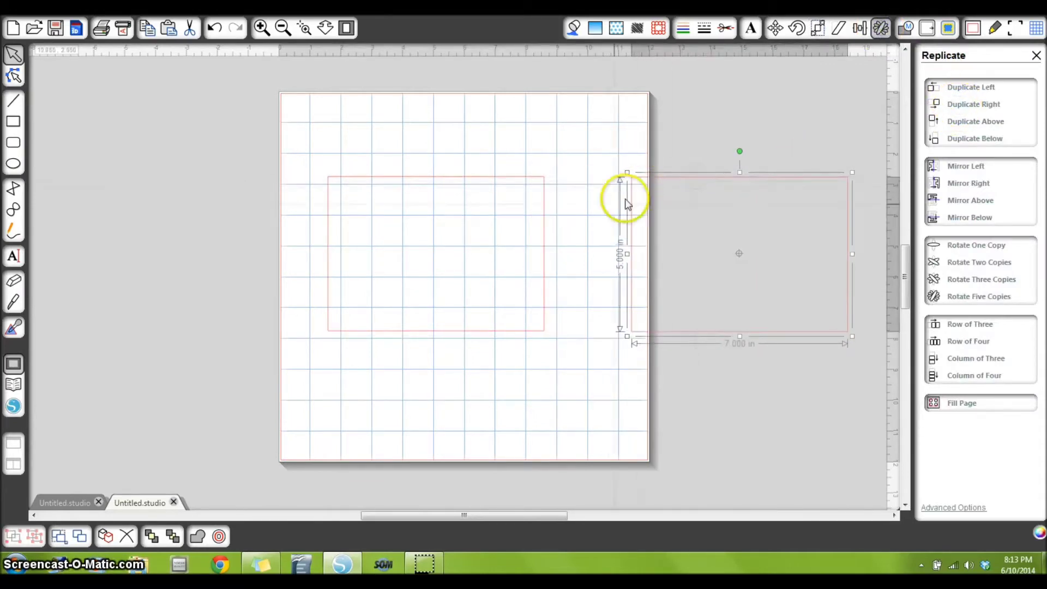
left_click(596, 217)
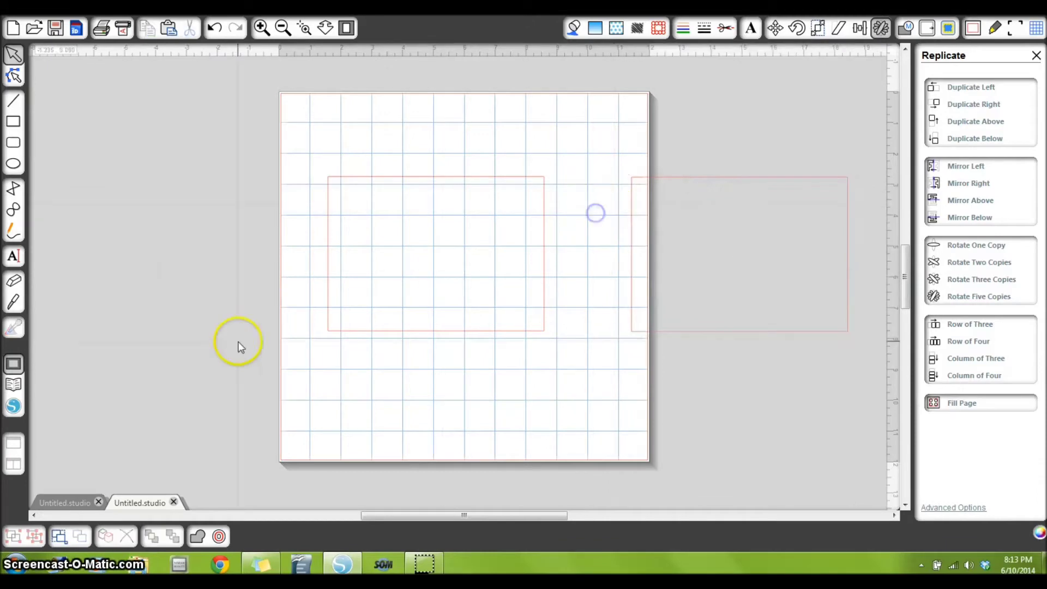
left_click(17, 387)
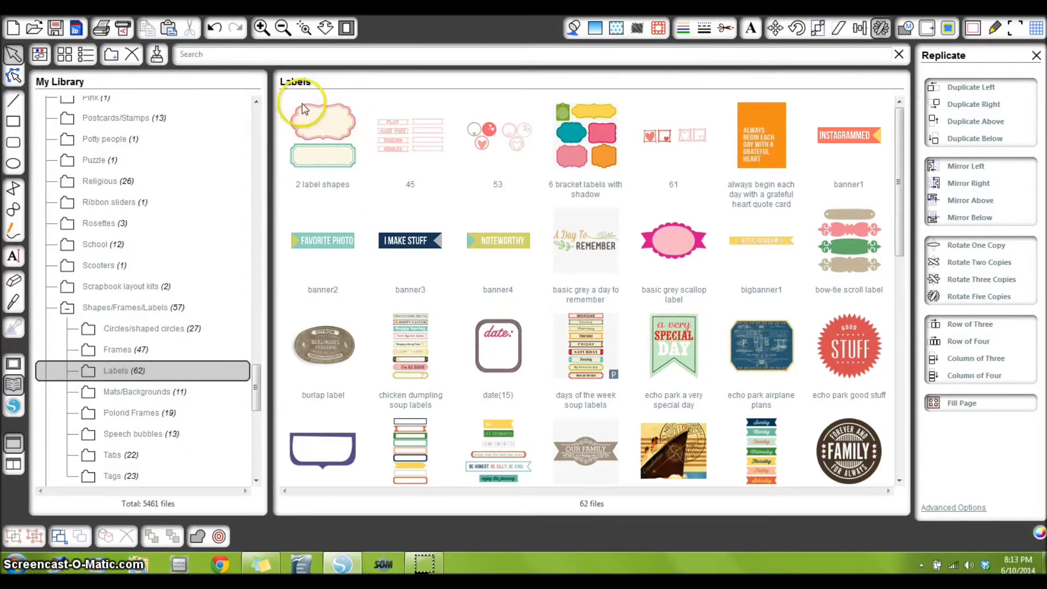
Browse to Bags & Boxes › Bag toppers and place the 4 bags tabs design on the page.
scroll(502, 333, "down", 3)
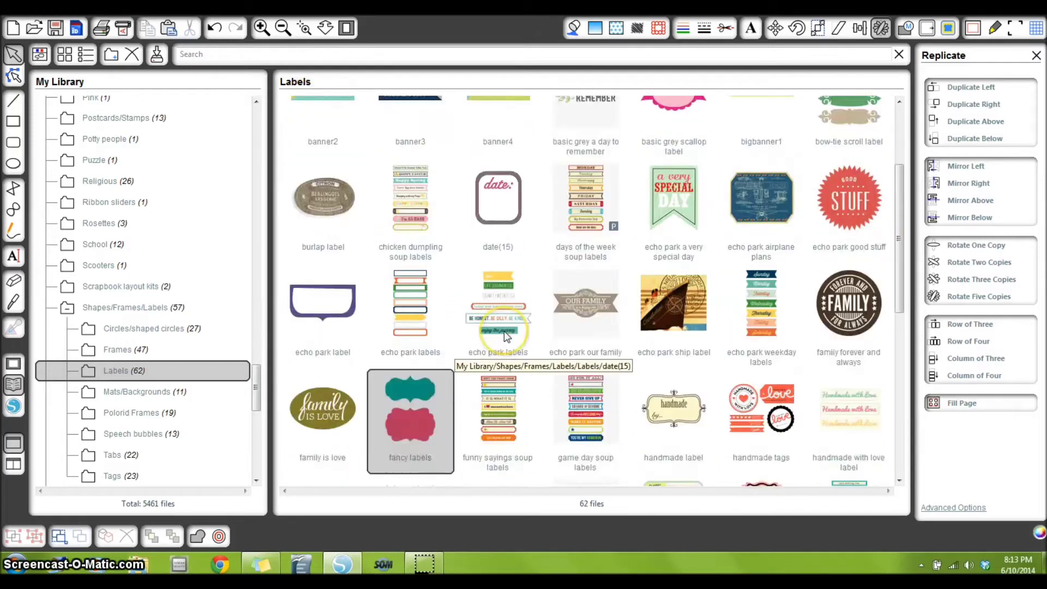
scroll(506, 336, "down", 1)
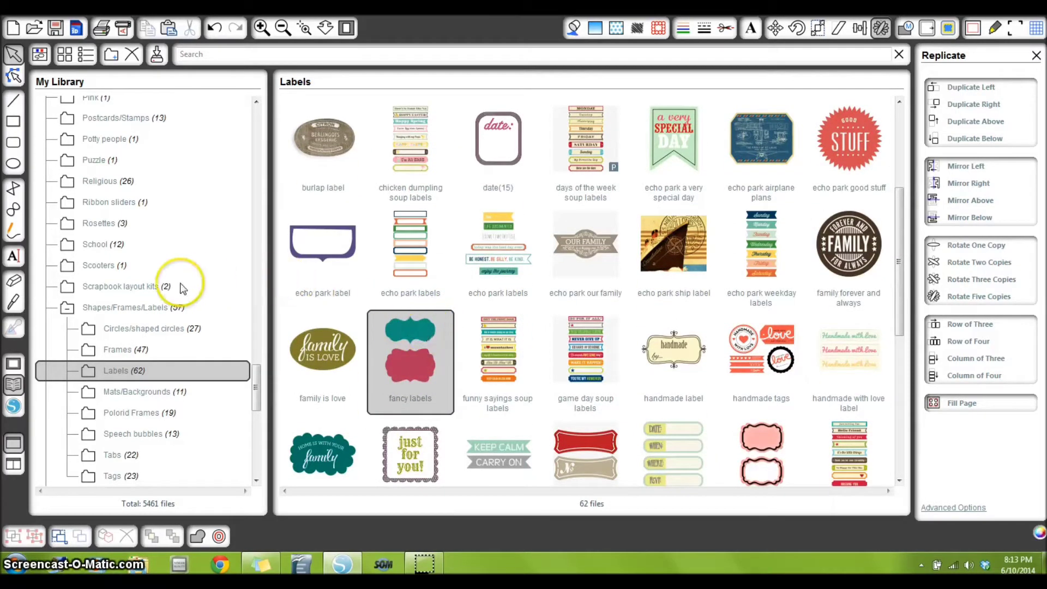
scroll(182, 287, "up", 1)
scroll(182, 288, "up", 20)
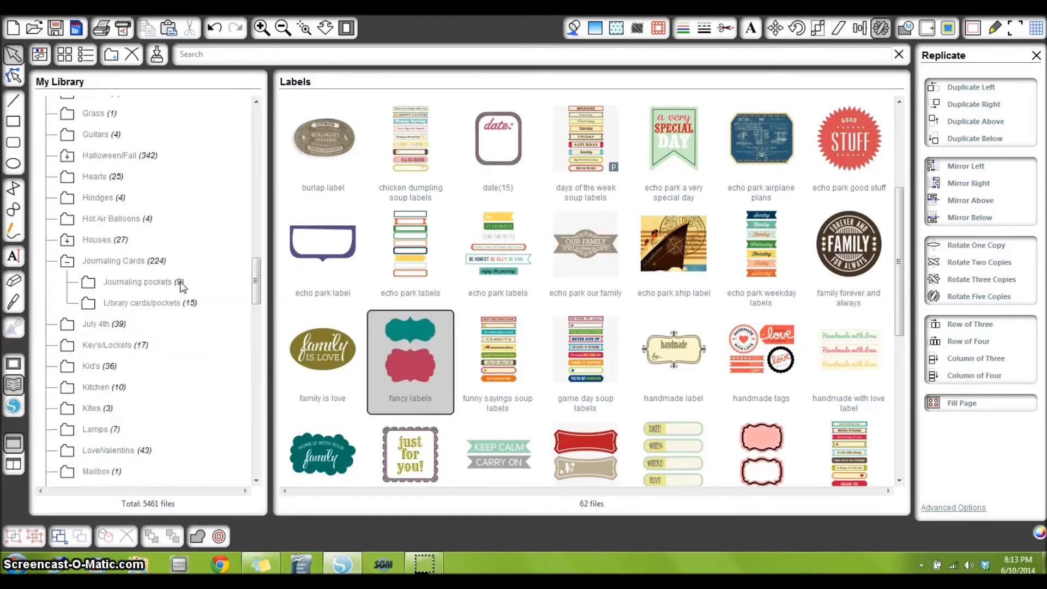
scroll(183, 288, "up", 12)
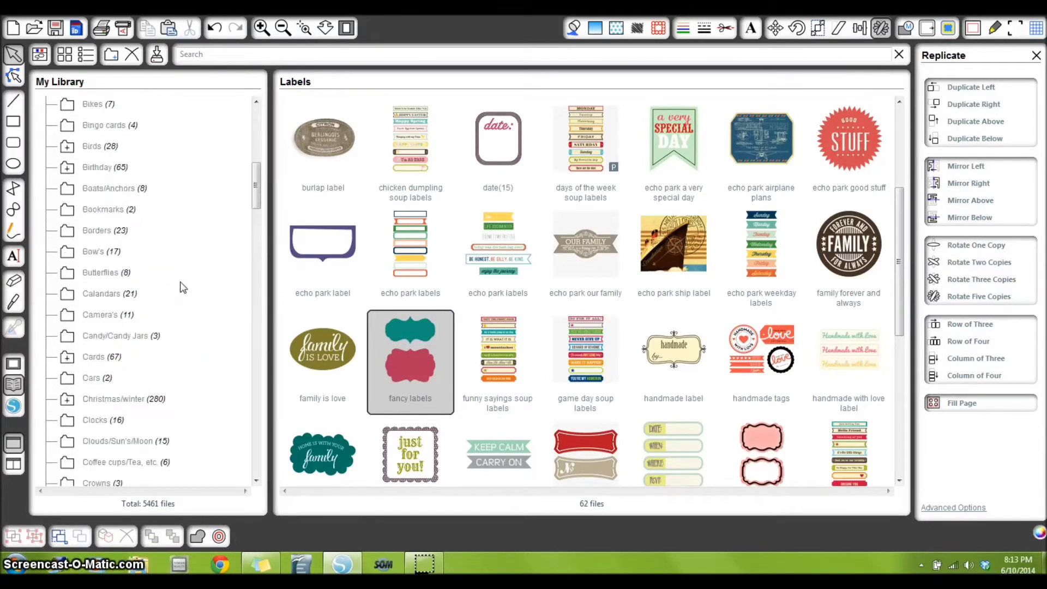
left_click(140, 177)
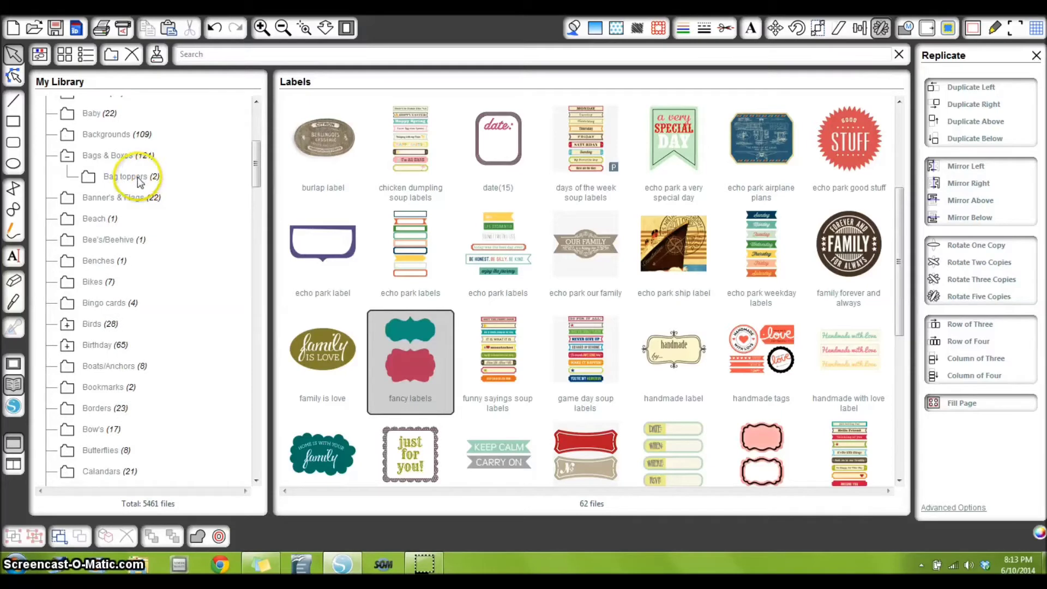
left_click(154, 178)
double_click(332, 139)
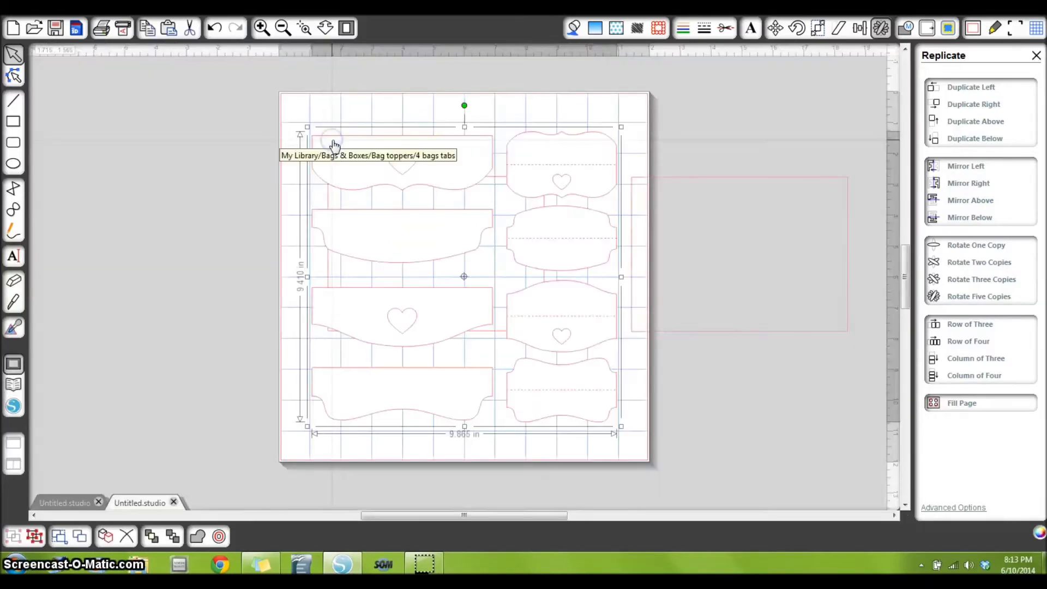
Move the 4 bags tabs design off the page and ungroup it into eight separate shapes.
left_click(318, 178)
left_click_drag(304, 176, 85, 183)
left_click(230, 109)
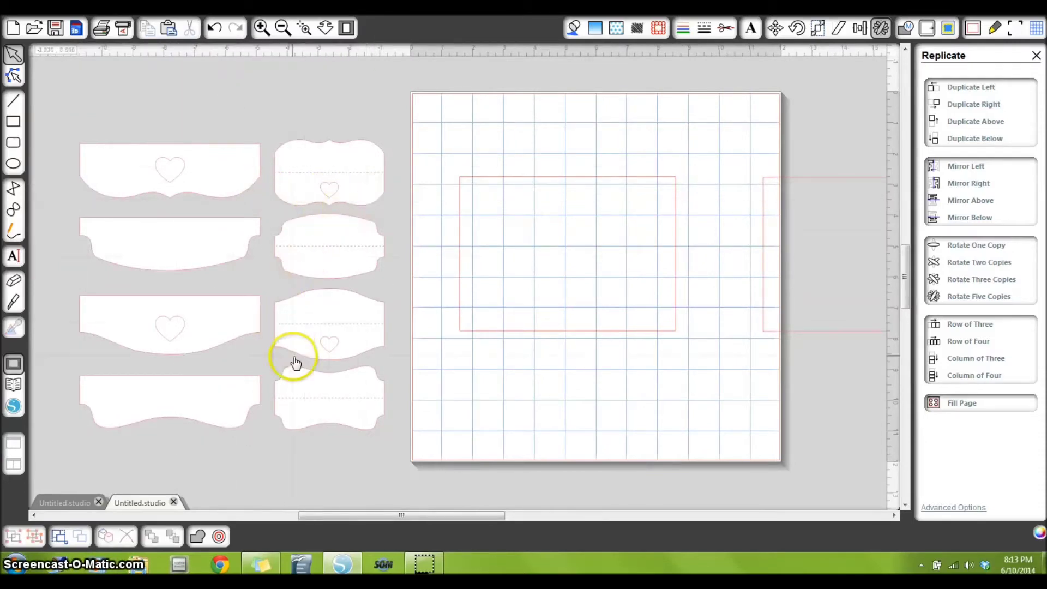
left_click(169, 197)
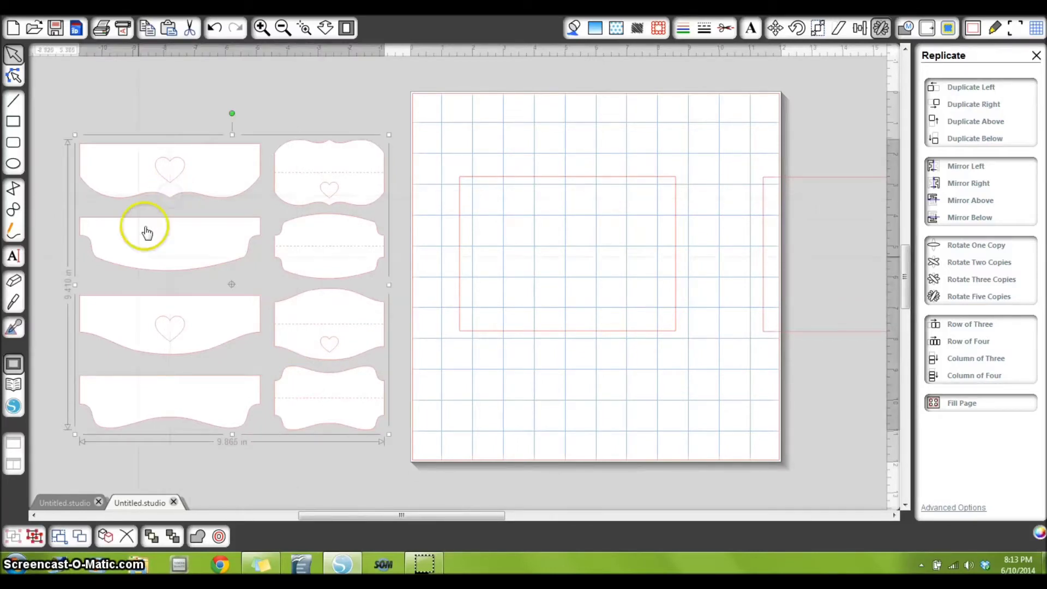
left_click(38, 537)
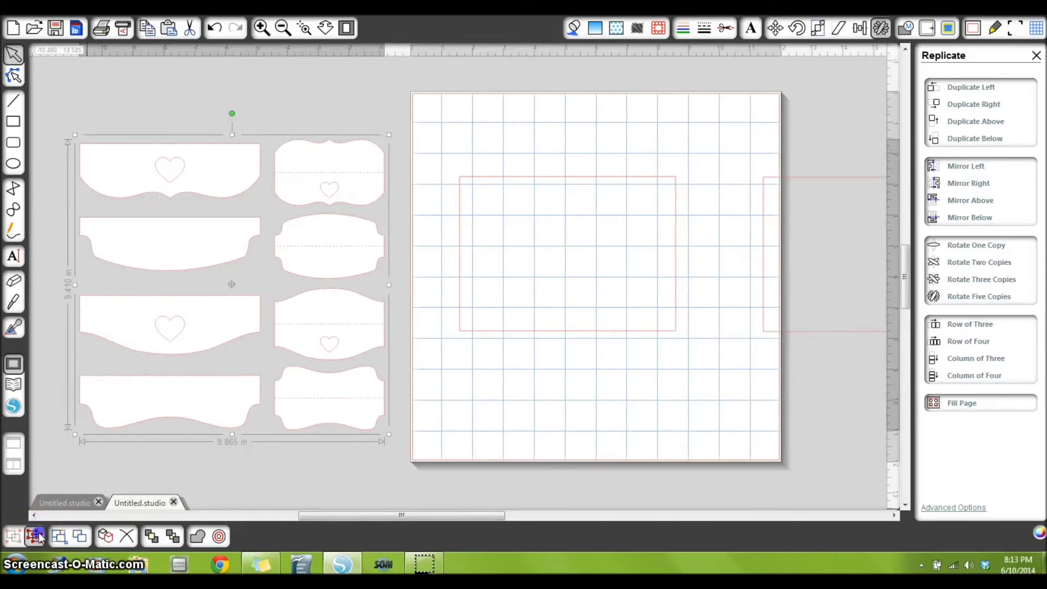
left_click(54, 430)
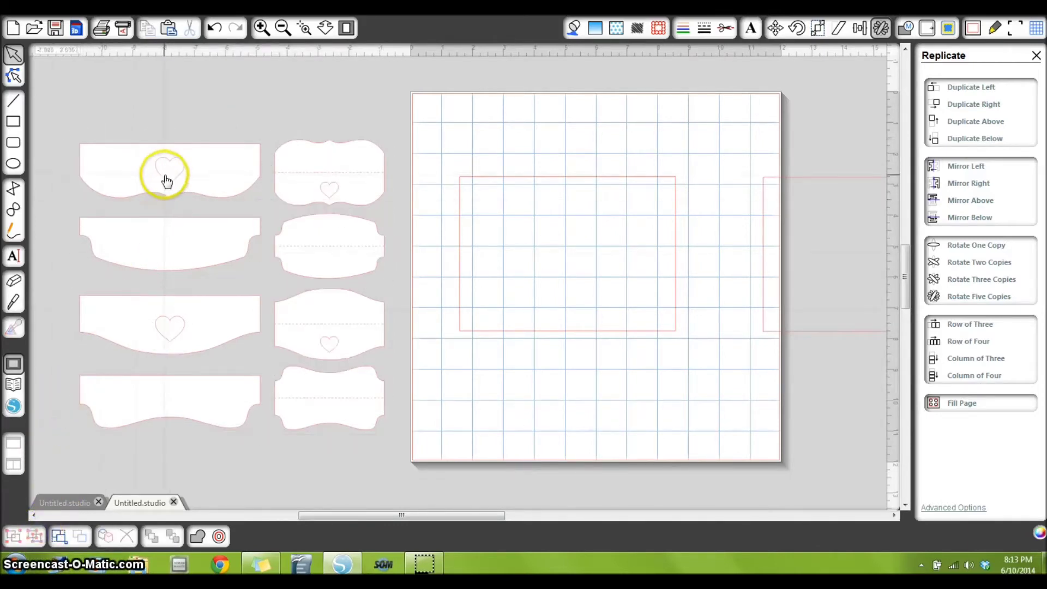
Delete the six spare labels and drag the wavy-bottom label onto the page above the rectangle.
left_click(163, 261)
left_click_drag(154, 197, 165, 93)
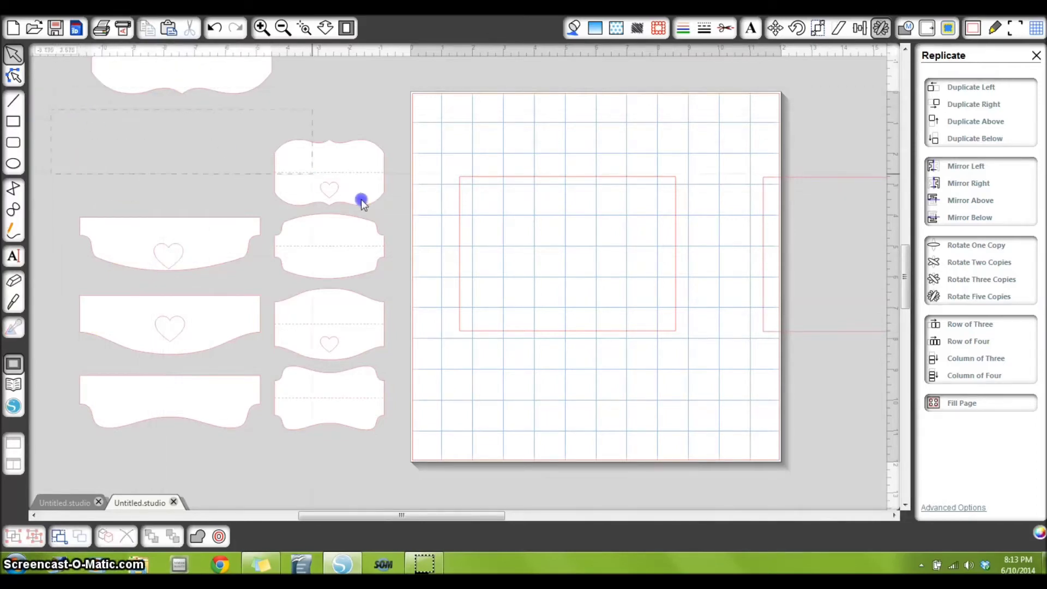
left_click_drag(362, 199, 351, 367)
right_click(353, 360)
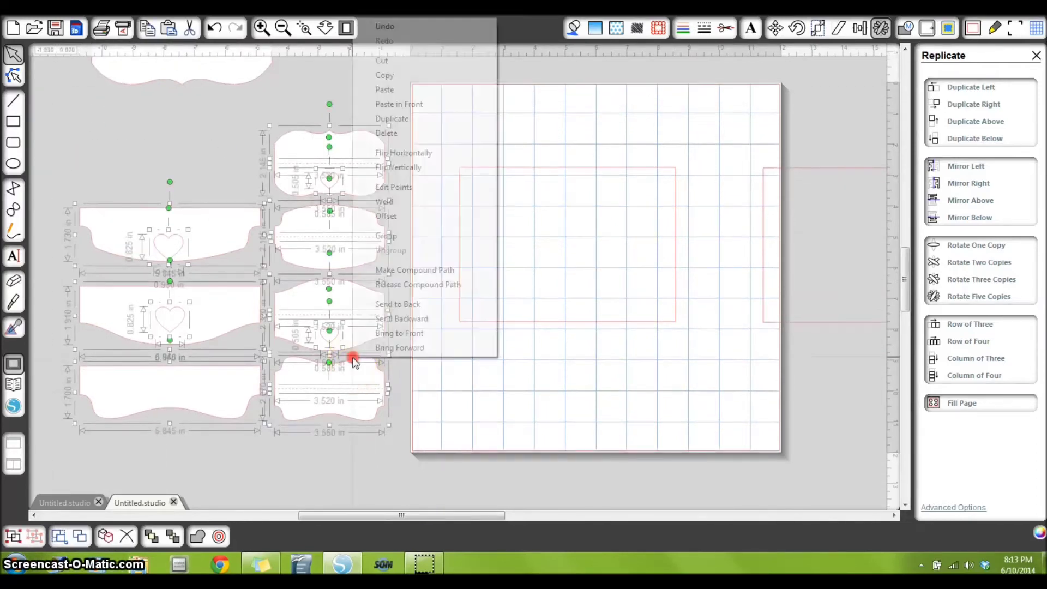
left_click(364, 133)
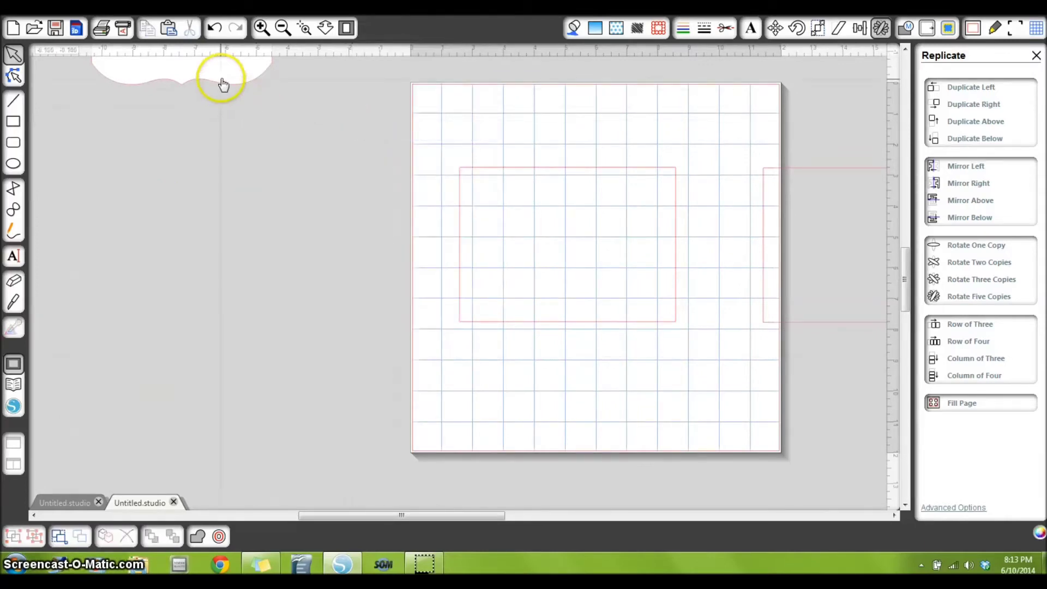
mouse_move(223, 82)
left_mouse_down()
mouse_move(496, 122)
mouse_move(582, 161)
left_mouse_up()
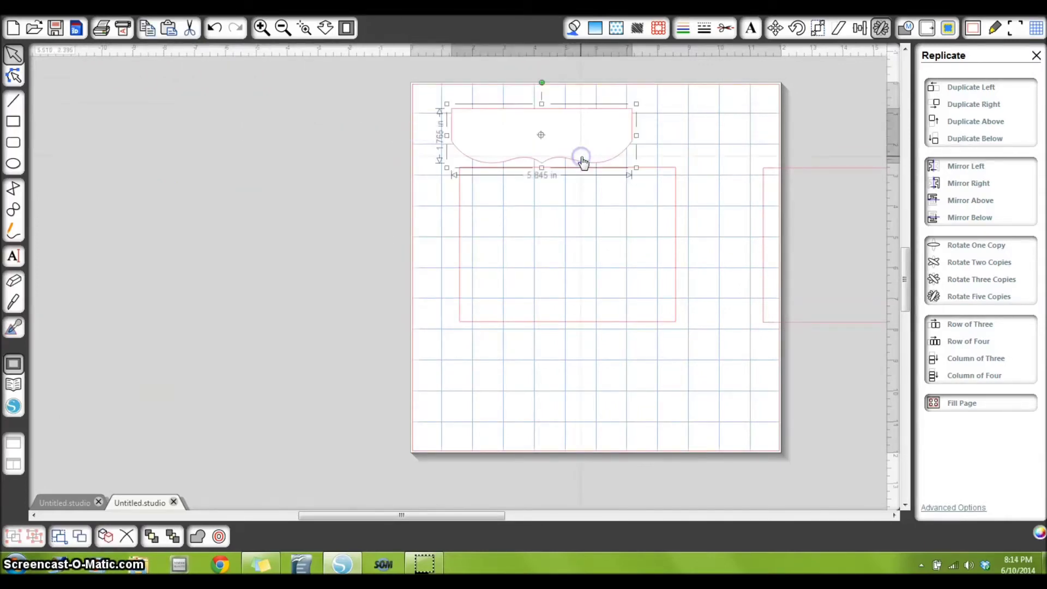
Rotate the label 180° and shrink it proportionally to about 2.335 × 0.705 in.
left_click(804, 33)
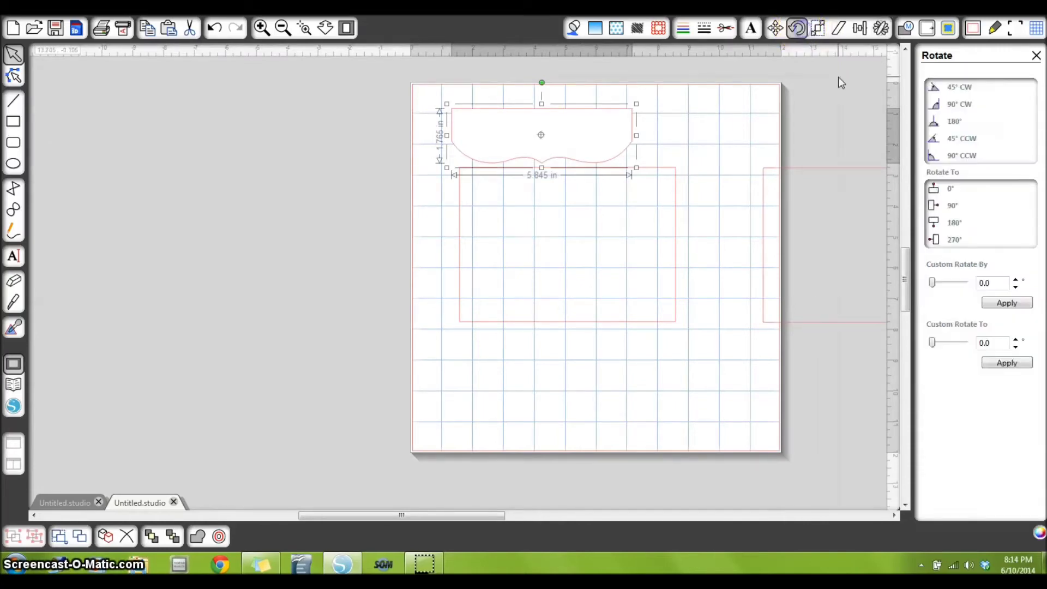
left_click(957, 121)
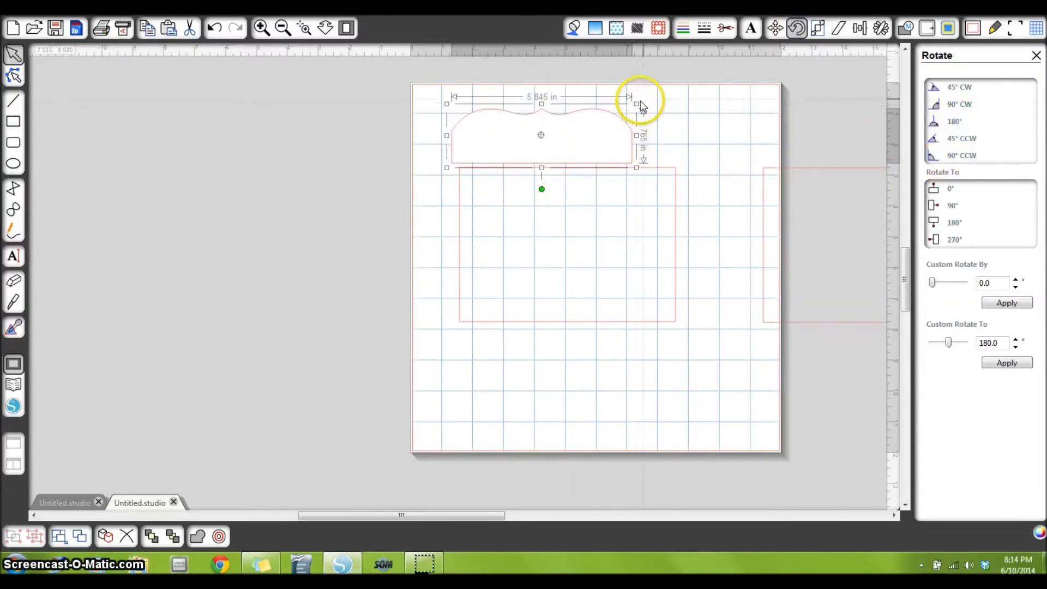
left_click_drag(636, 103, 535, 179)
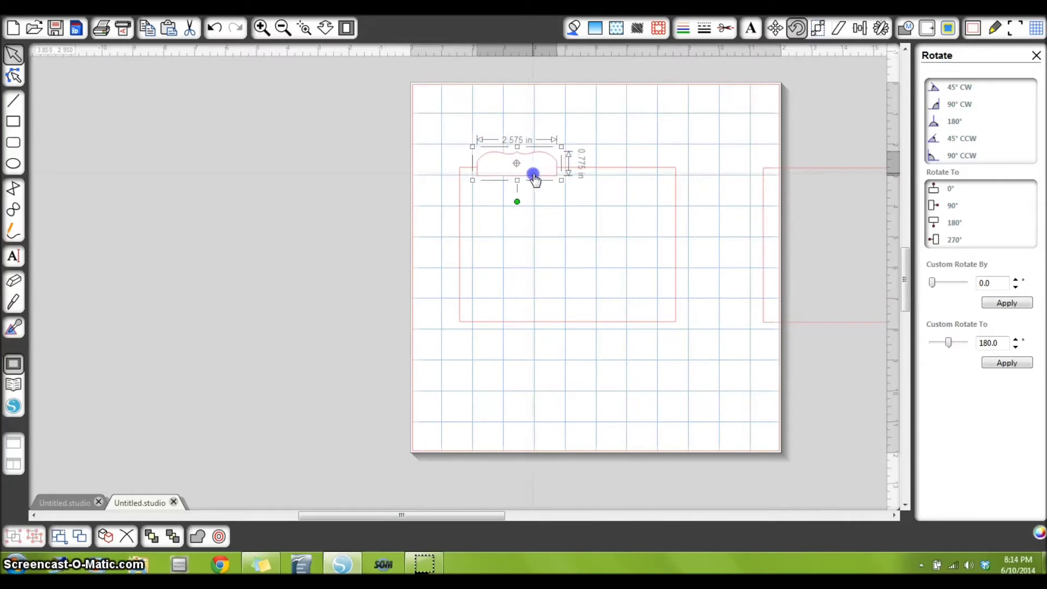
mouse_move(561, 147)
left_mouse_down()
mouse_move(533, 178)
mouse_move(543, 158)
left_mouse_up()
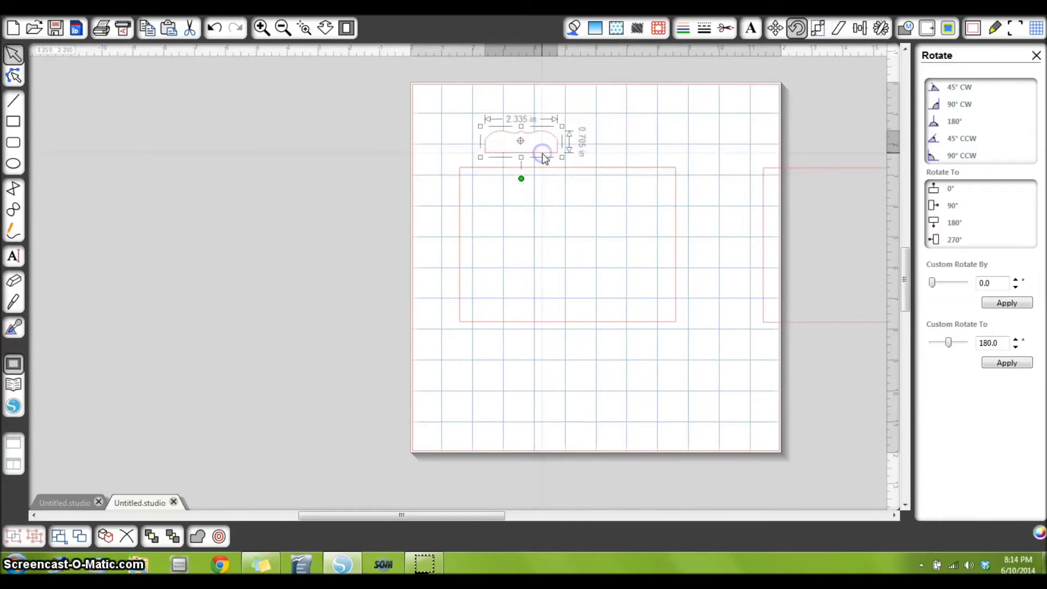
left_click(881, 30)
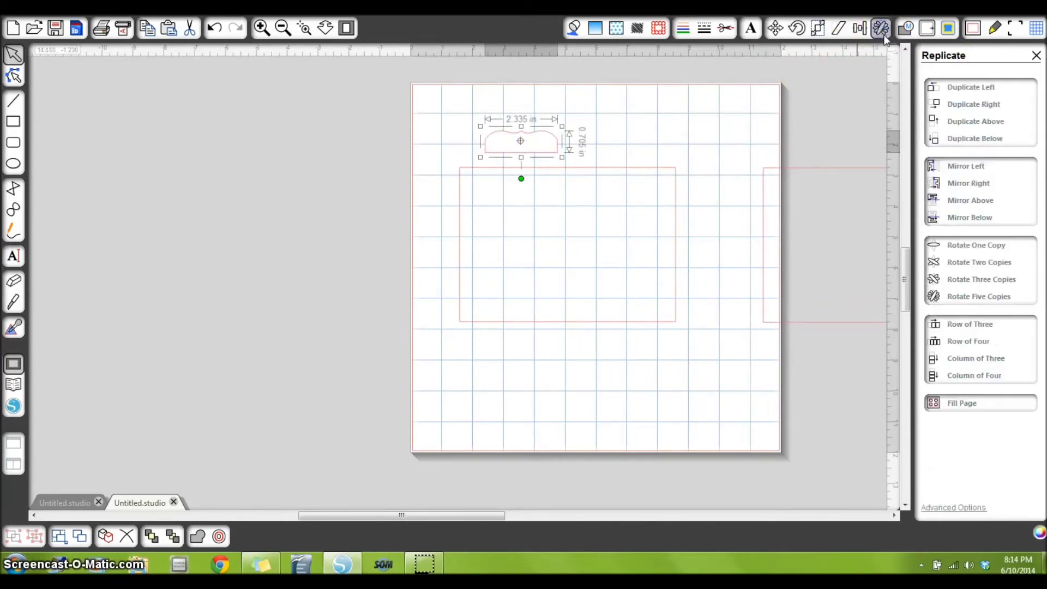
Duplicate the small tab, park the copy off-page right, and select the original with the rectangle.
left_click(958, 104)
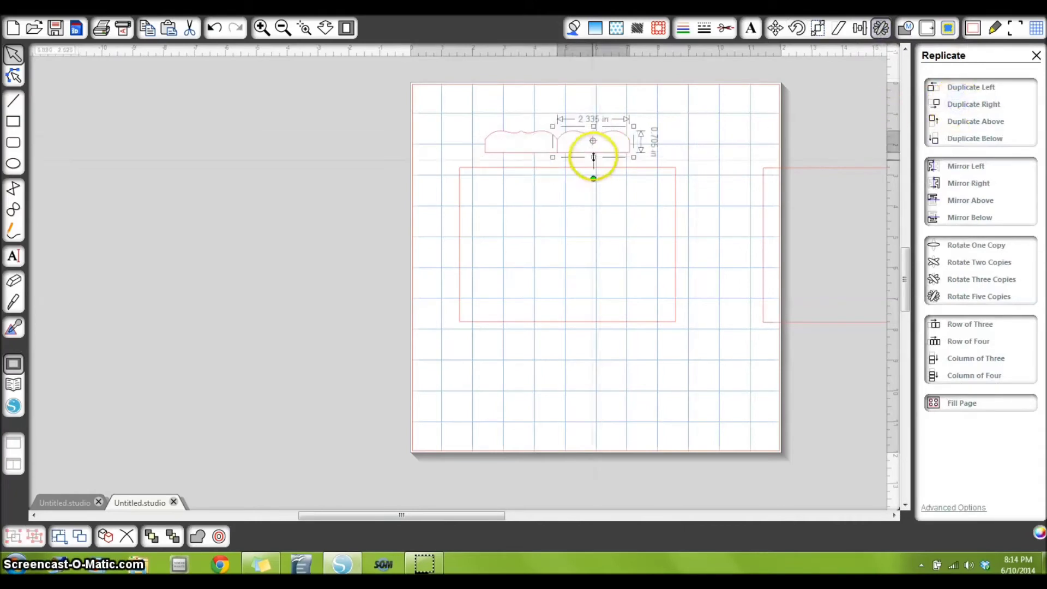
left_click_drag(589, 155, 851, 173)
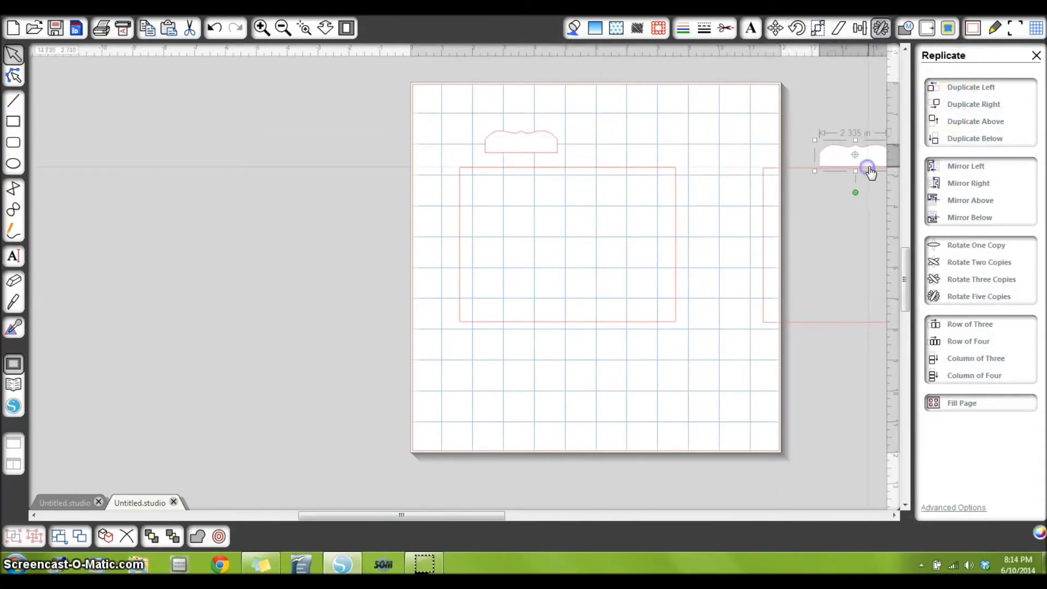
left_click(553, 159)
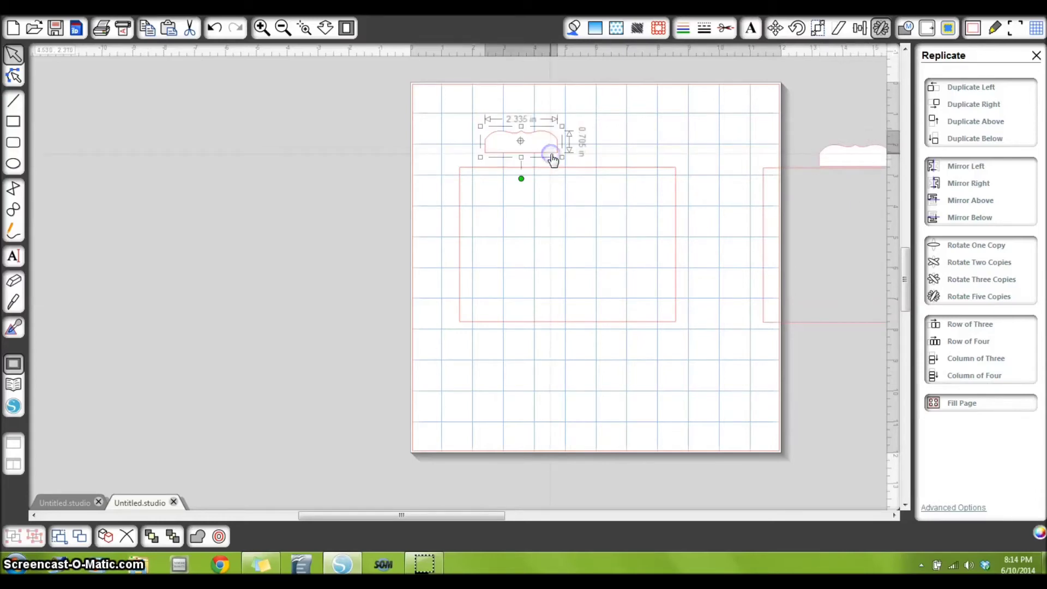
left_click(620, 170, "shift")
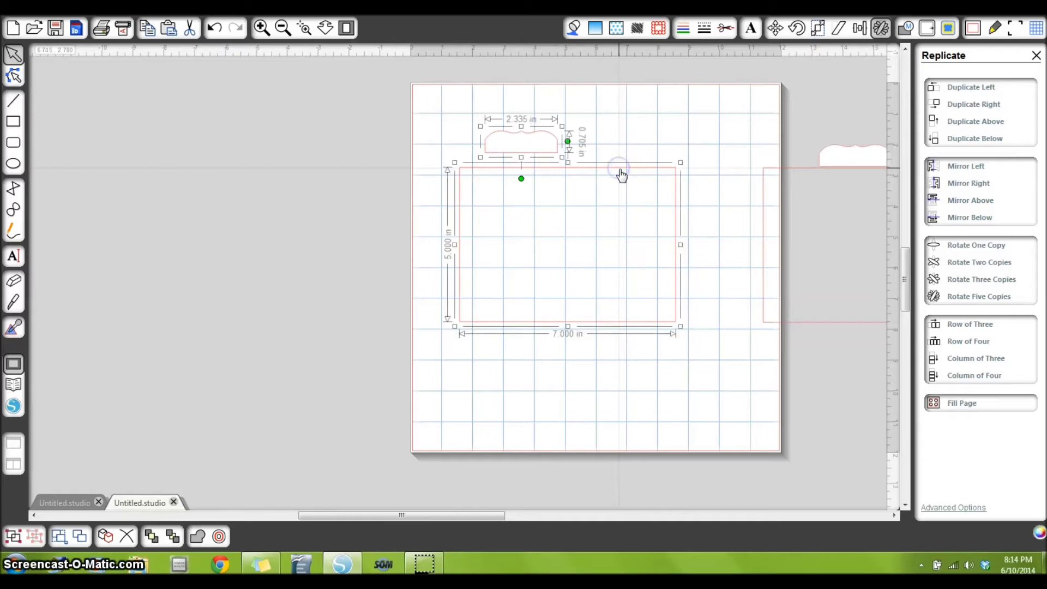
Align the tab to the rectangle's horizontal centre and top edge, then clear the selection.
left_click(858, 30)
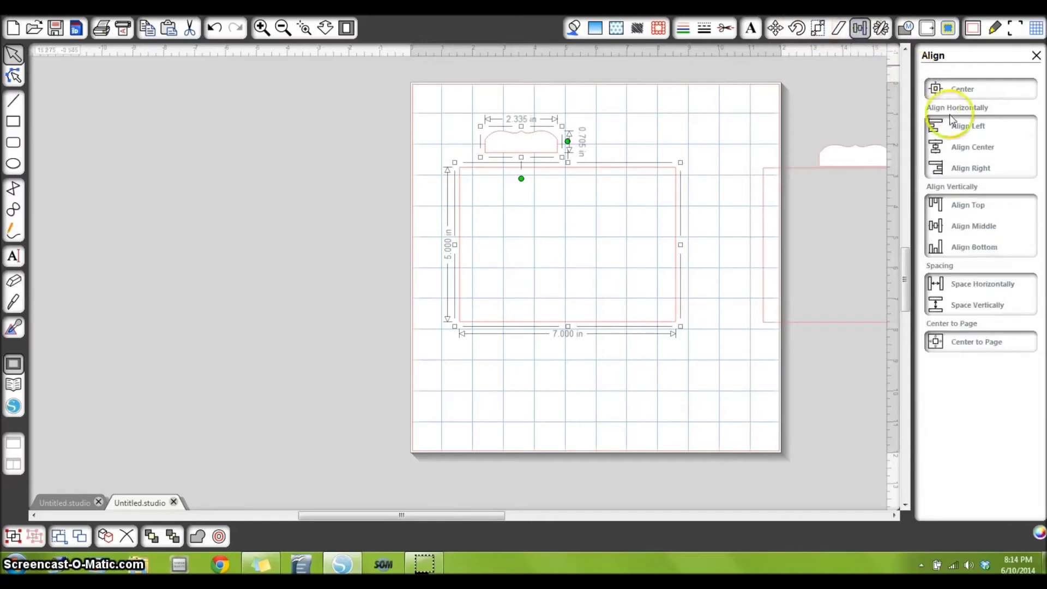
left_click(964, 151)
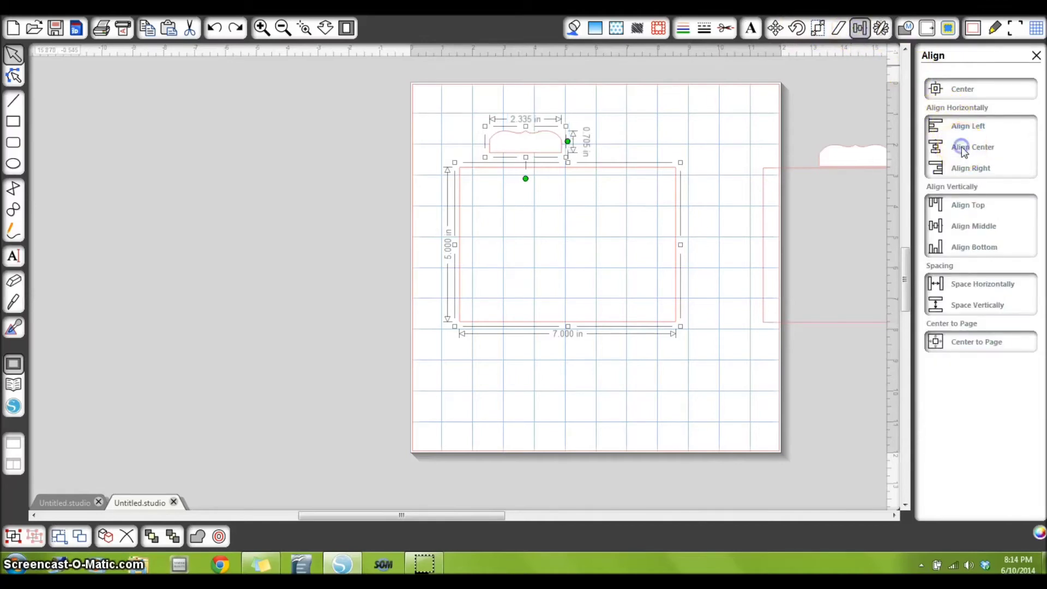
left_click(967, 207)
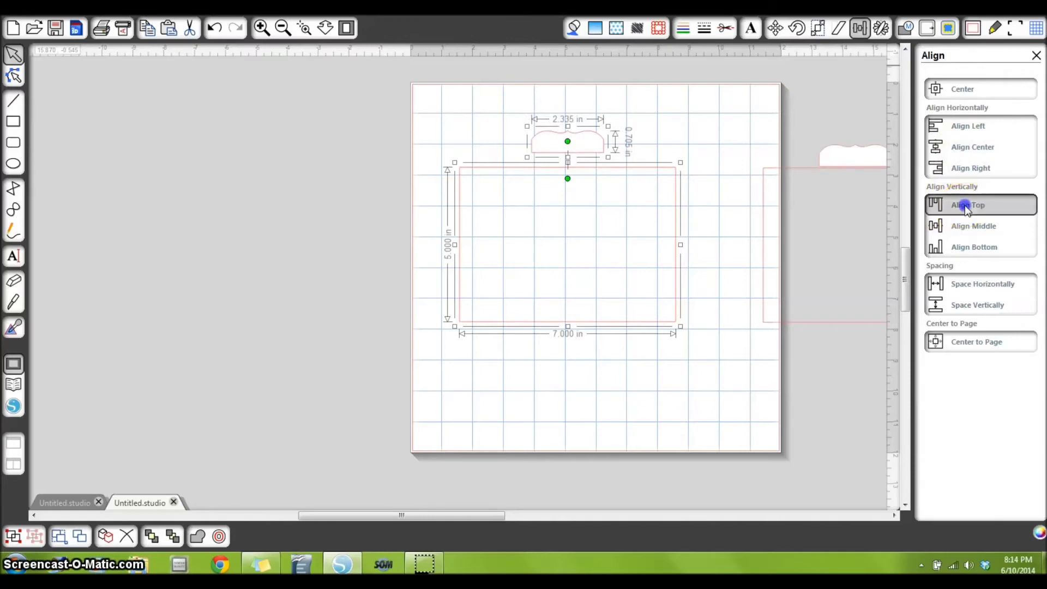
left_click(563, 388)
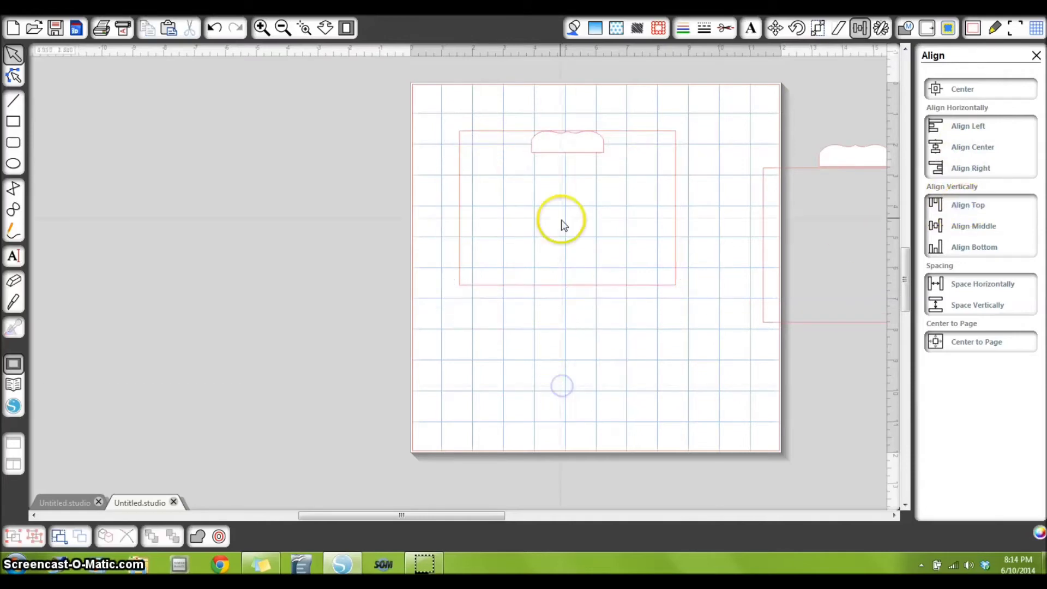
Nudge the scalloped tab up slightly with the arrow keys so it pokes above the rectangle.
left_click(570, 158)
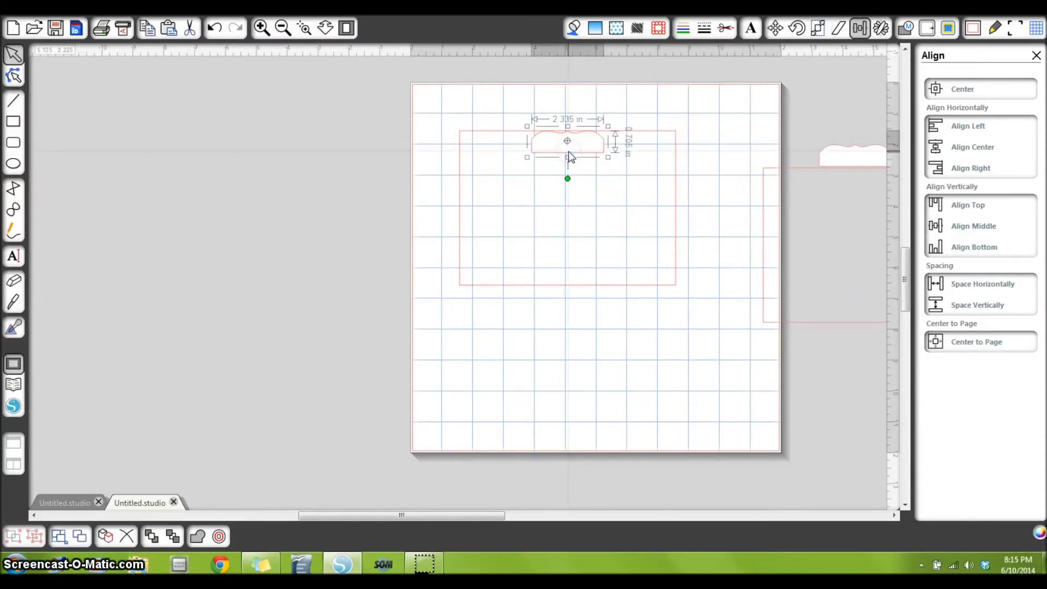
key("Up")
key("Up")
key("Up")
key("Up")
key("Up")
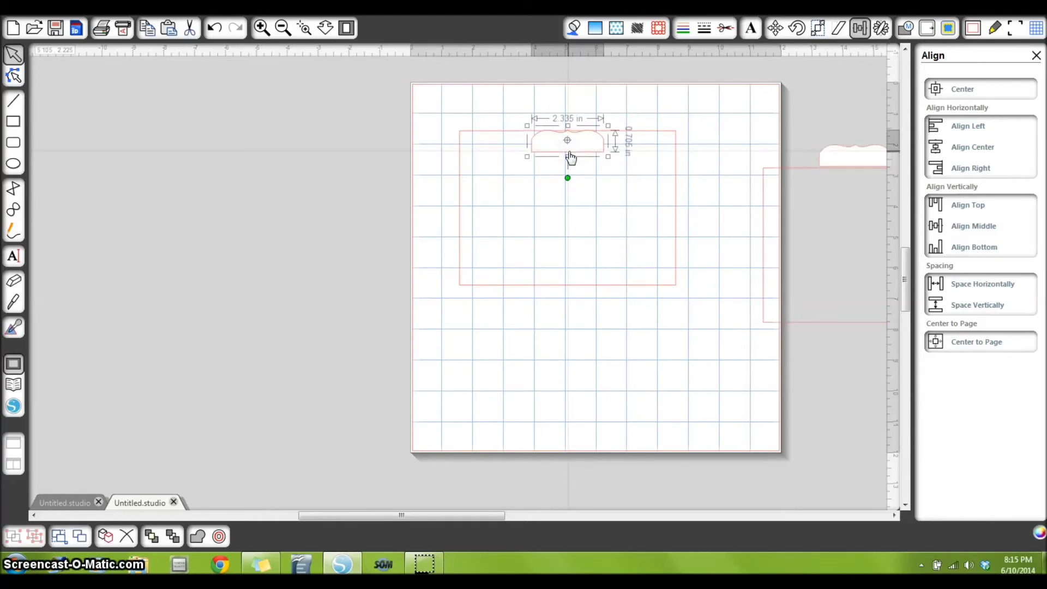
key("Up")
key("Up")
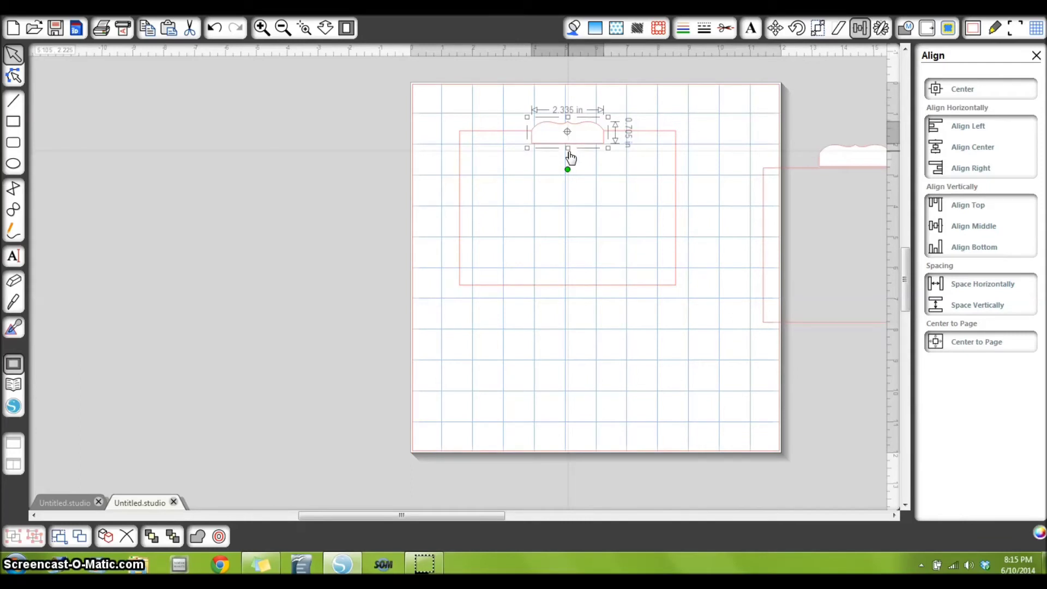
key("Down")
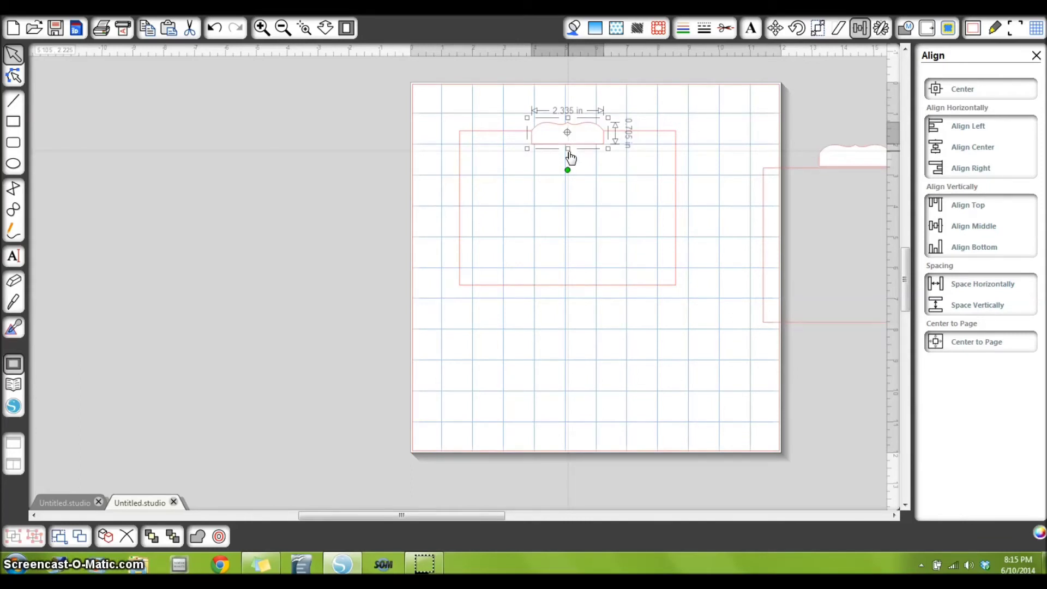
left_click(510, 124)
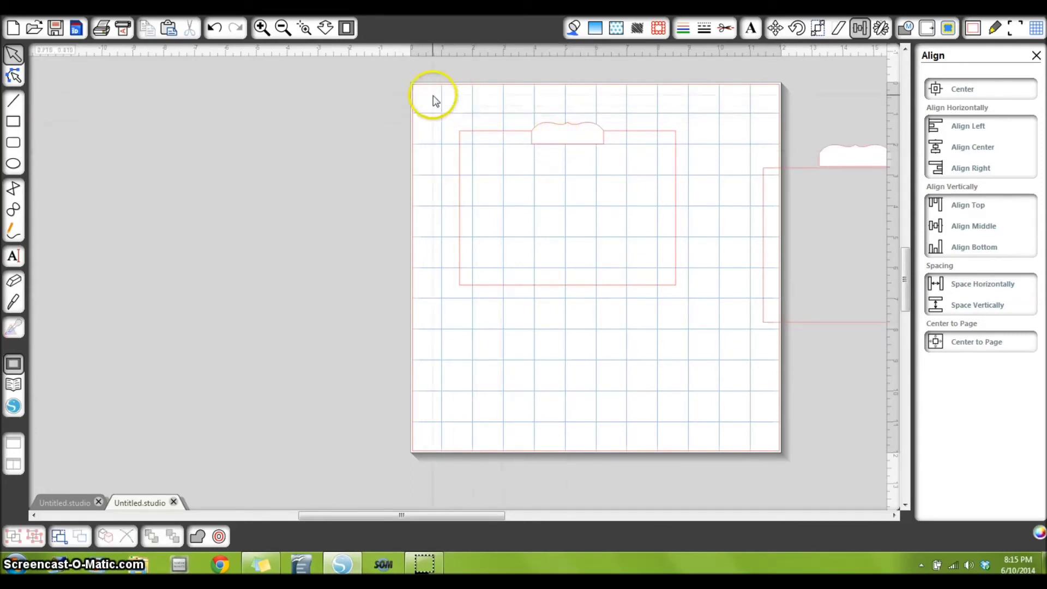
left_click(589, 120)
Group and weld the tab and rectangle into one 7 × 5.275 in mat and move it left.
left_click_drag(685, 170, 741, 368)
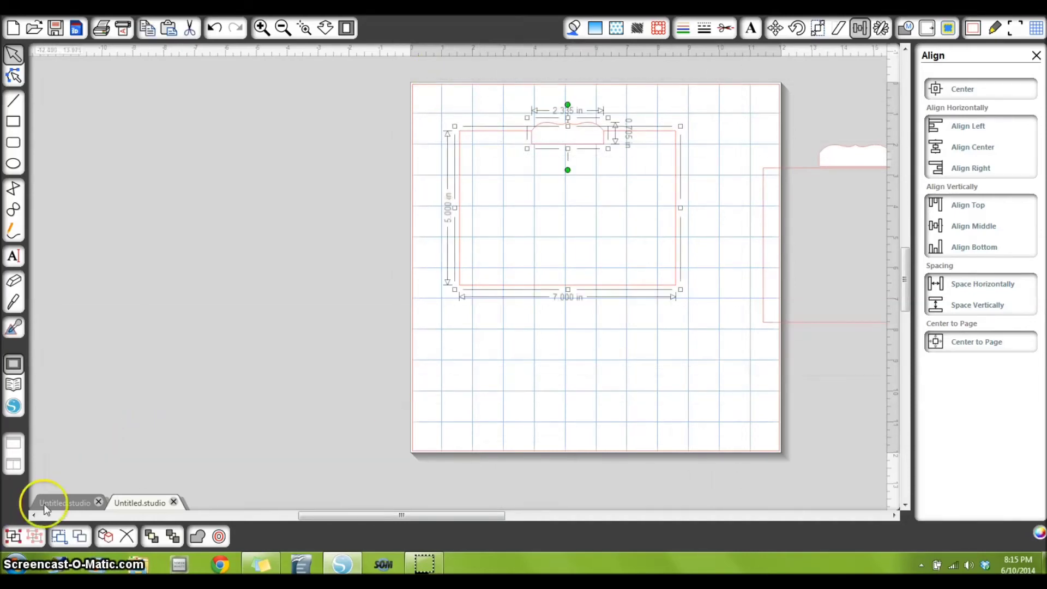
left_click(14, 537)
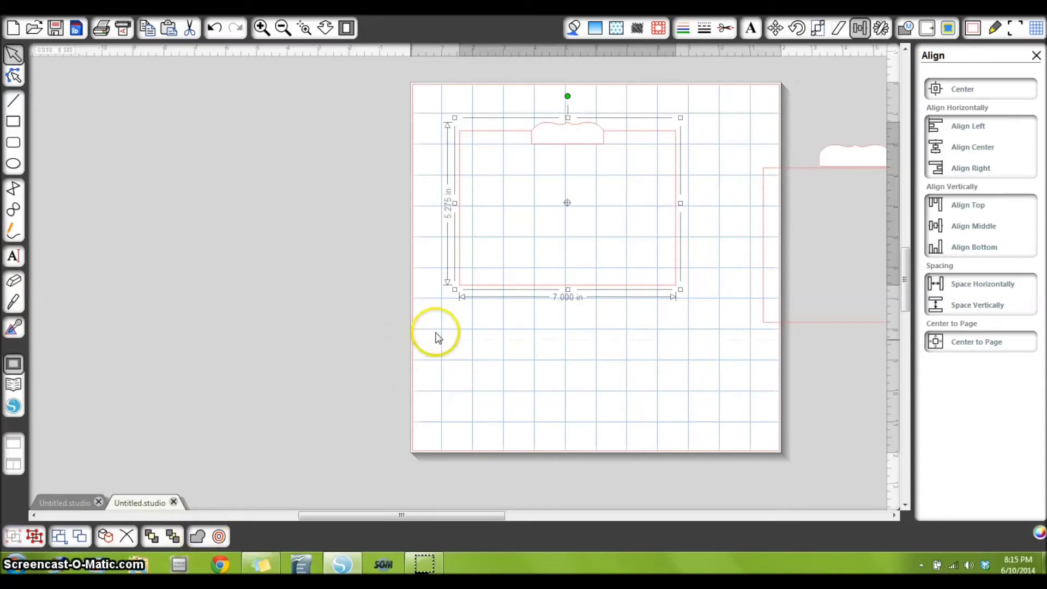
right_click(512, 285)
left_click(542, 386)
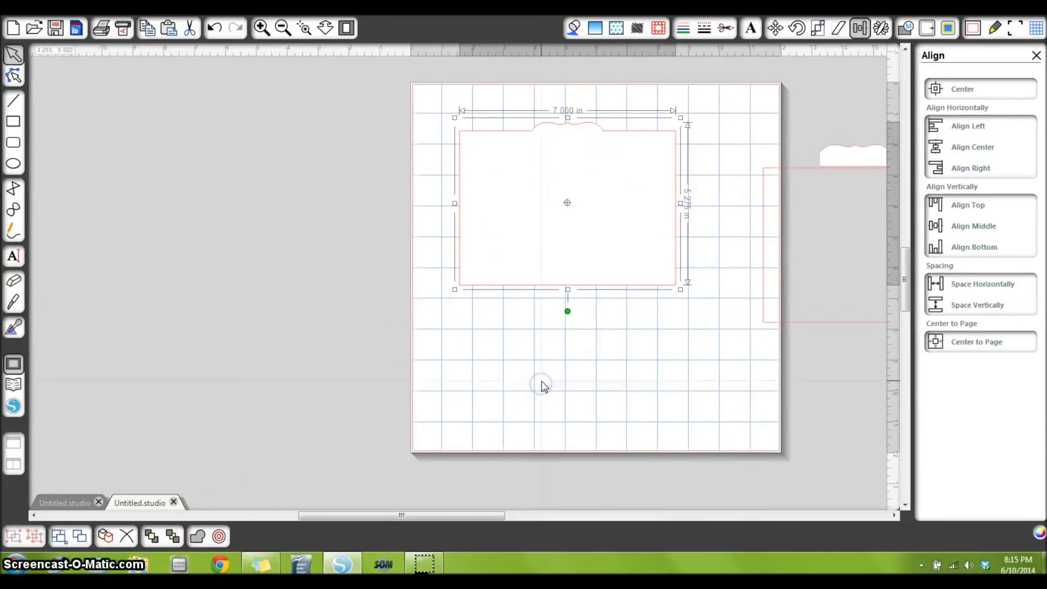
left_click_drag(569, 308, 489, 284)
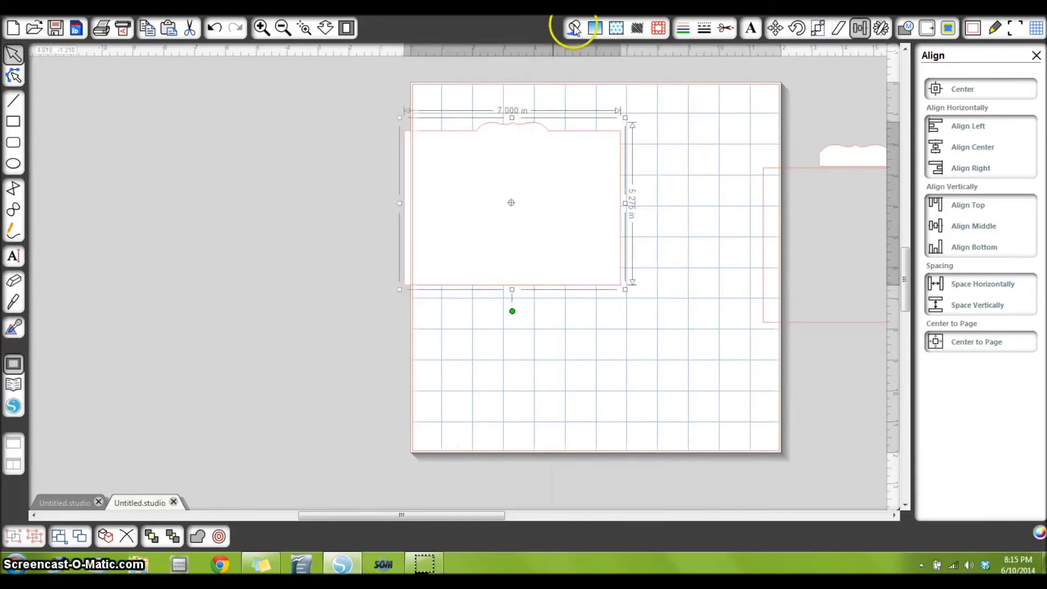
left_click(572, 28)
Fill the first tabbed mat black, park it left of the page, and bring the rectangle and tab onto the page.
left_click(939, 111)
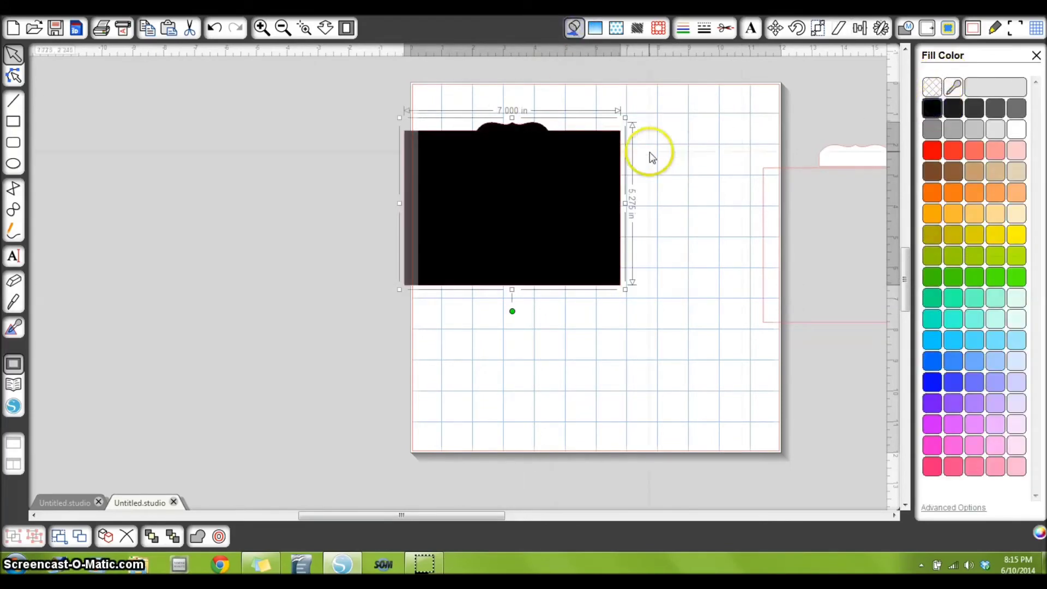
left_click_drag(582, 185, 354, 180)
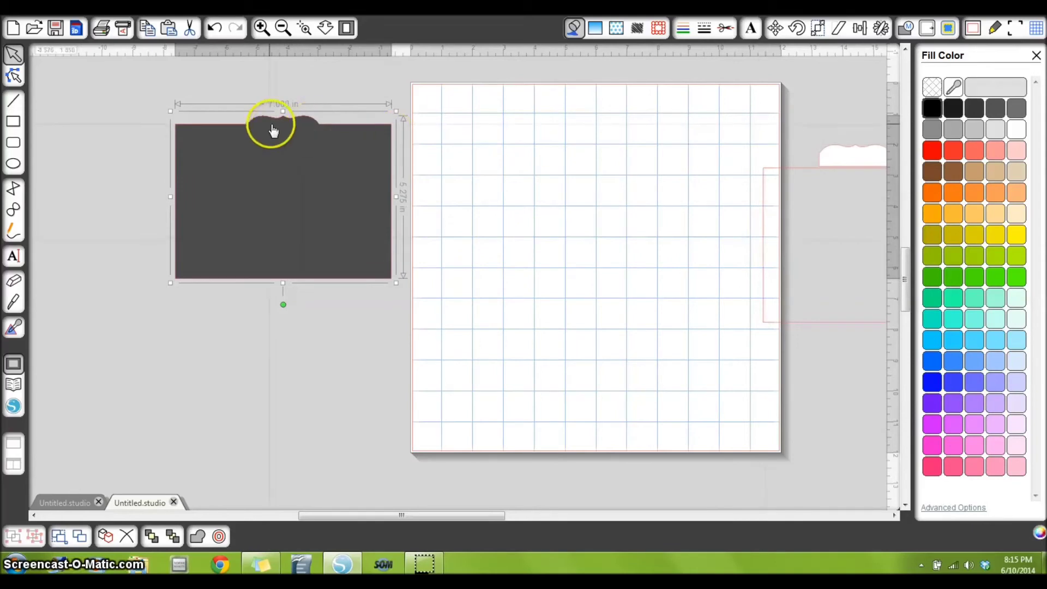
left_click(100, 152)
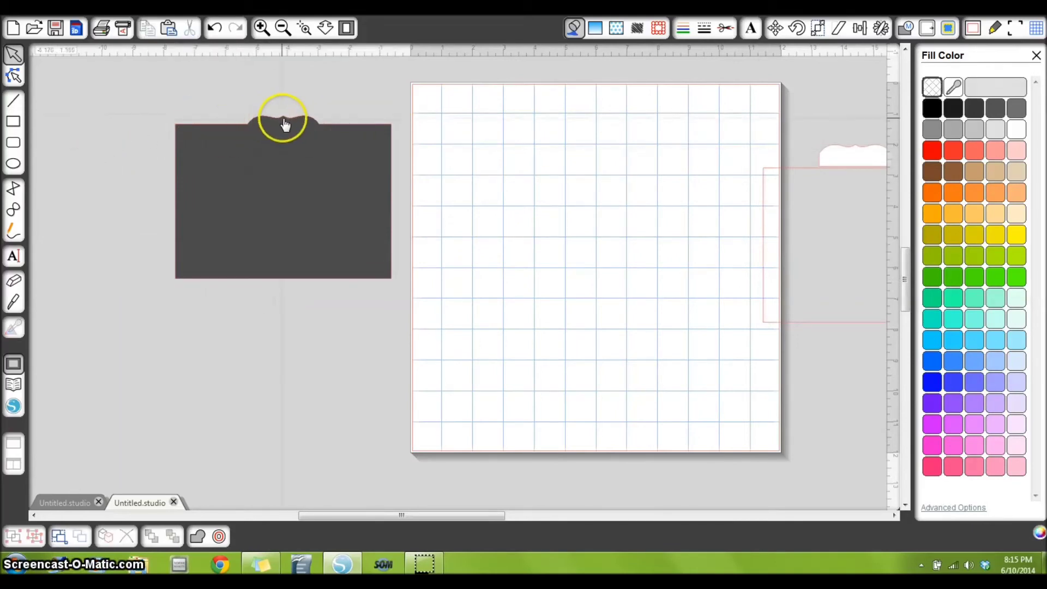
left_click_drag(762, 197, 526, 196)
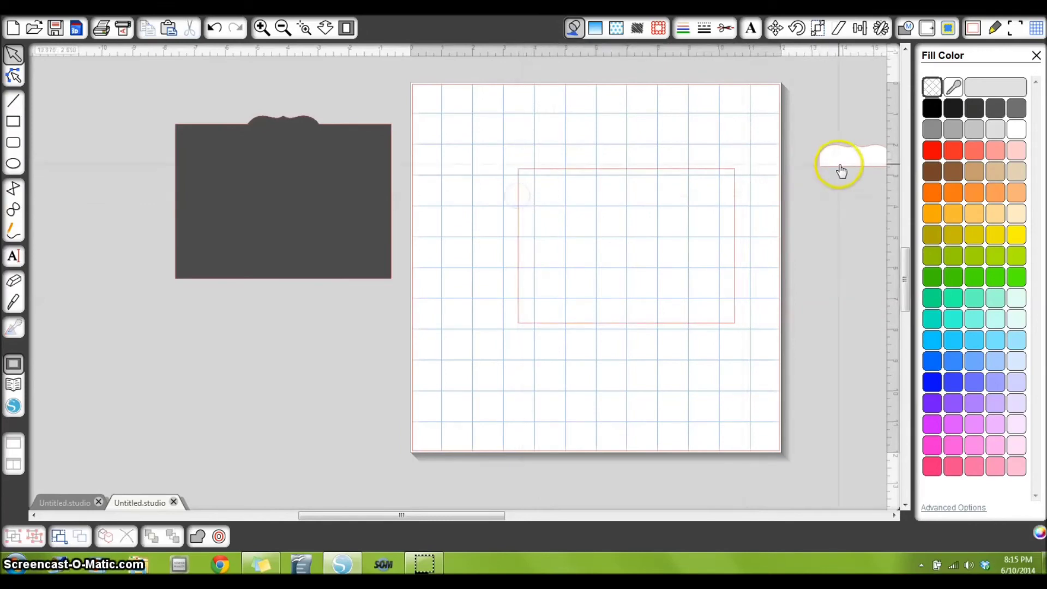
left_click_drag(841, 169, 576, 157)
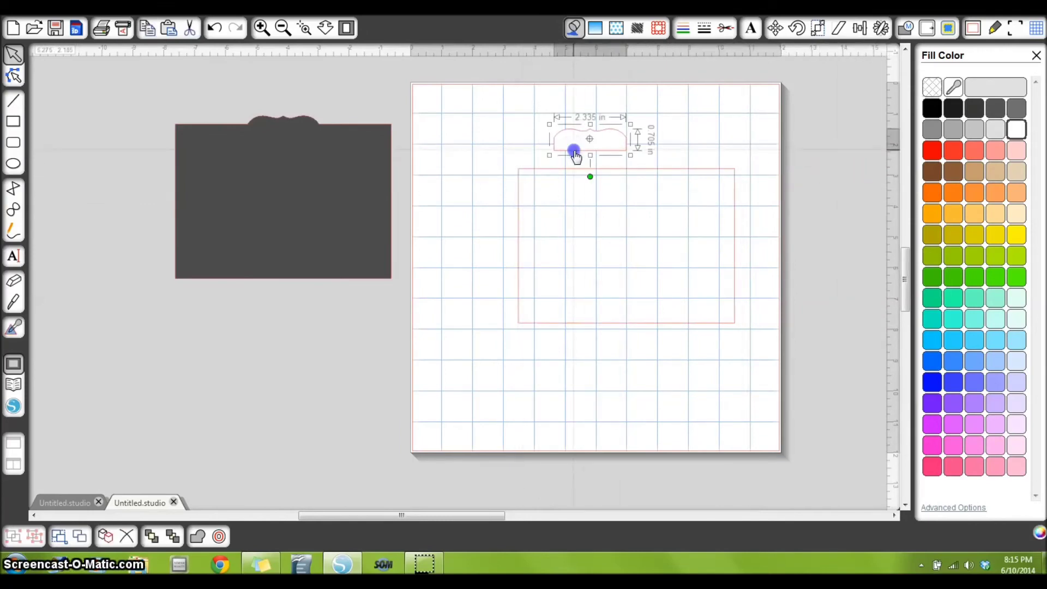
Align the bracket tab's top and left edges with the second rectangle's top-left corner.
left_click(686, 170)
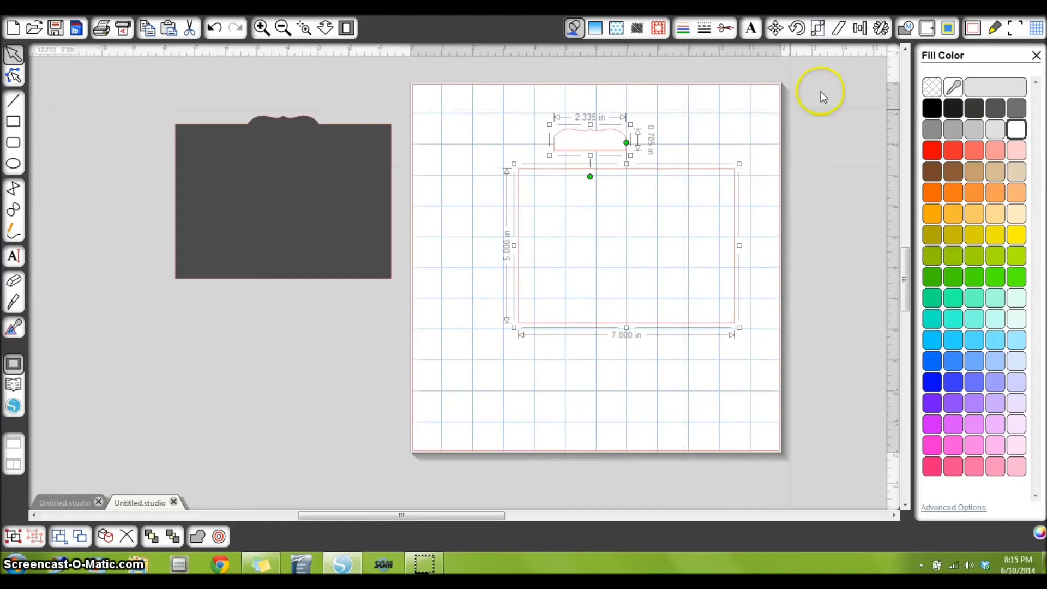
left_click(860, 28)
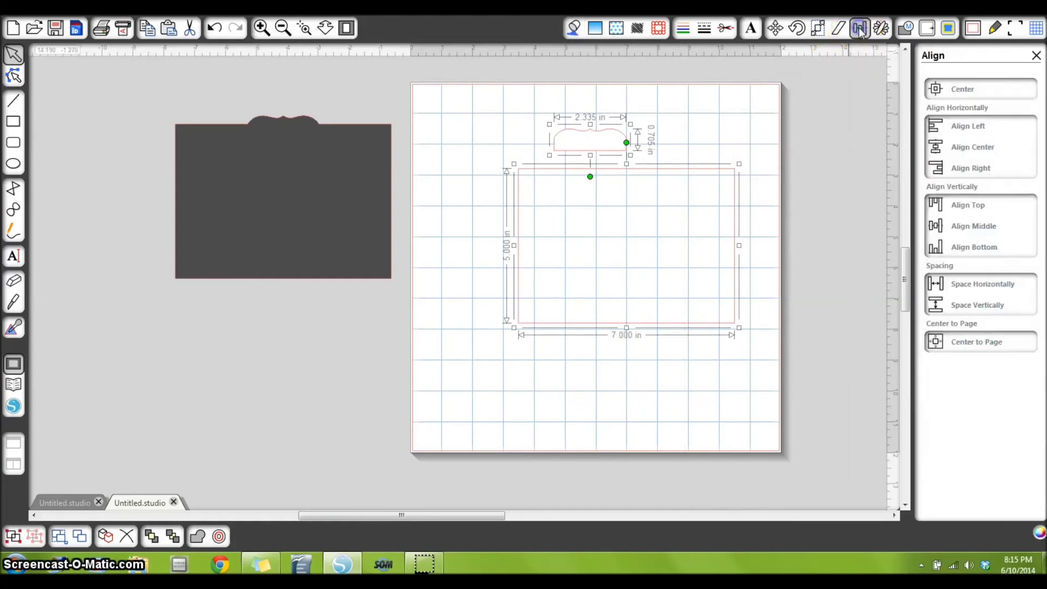
left_click(970, 211)
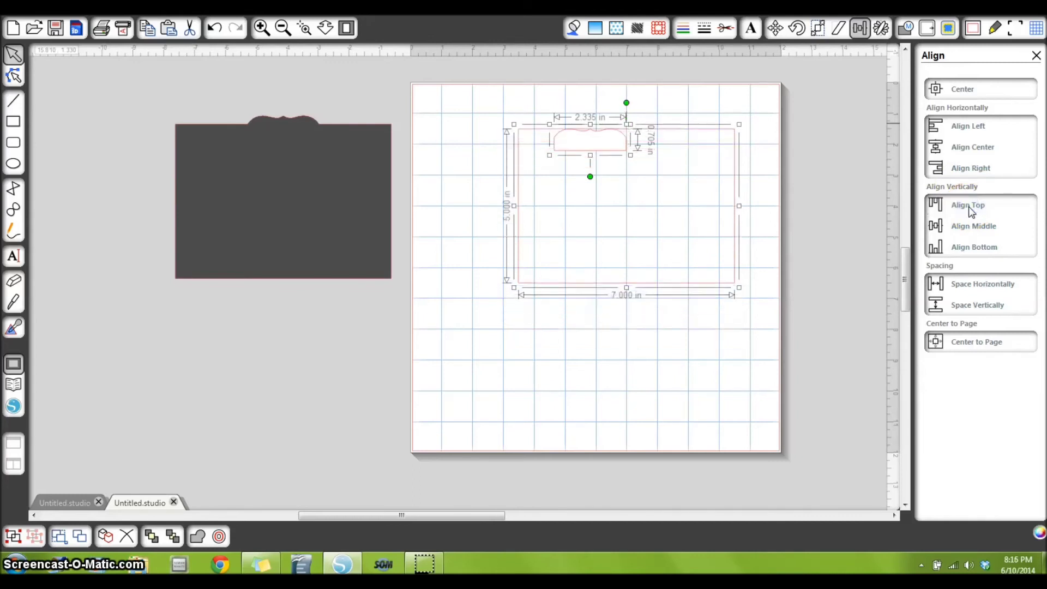
left_click(971, 127)
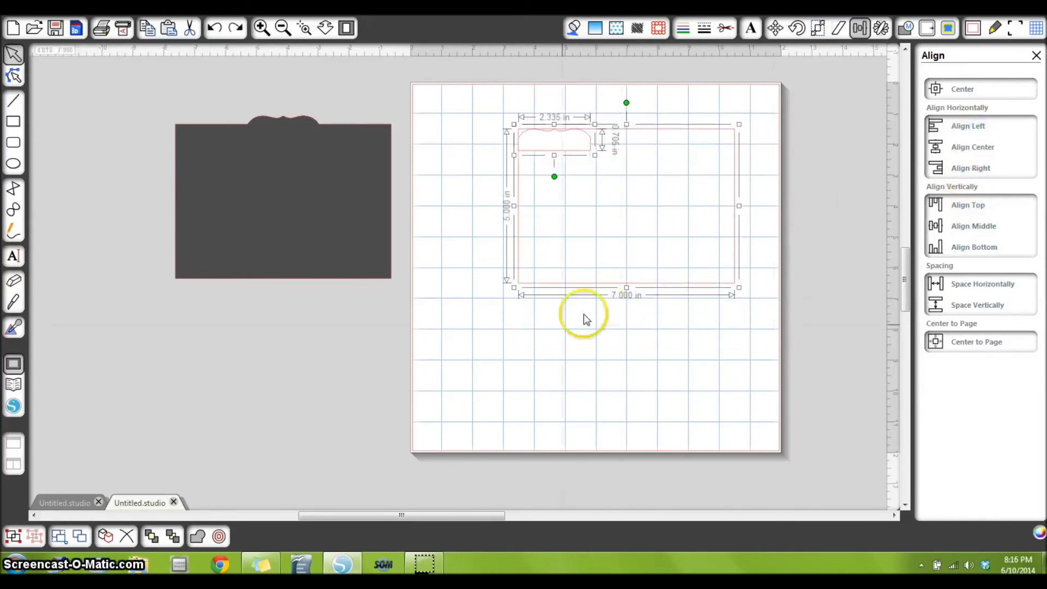
left_click(535, 342)
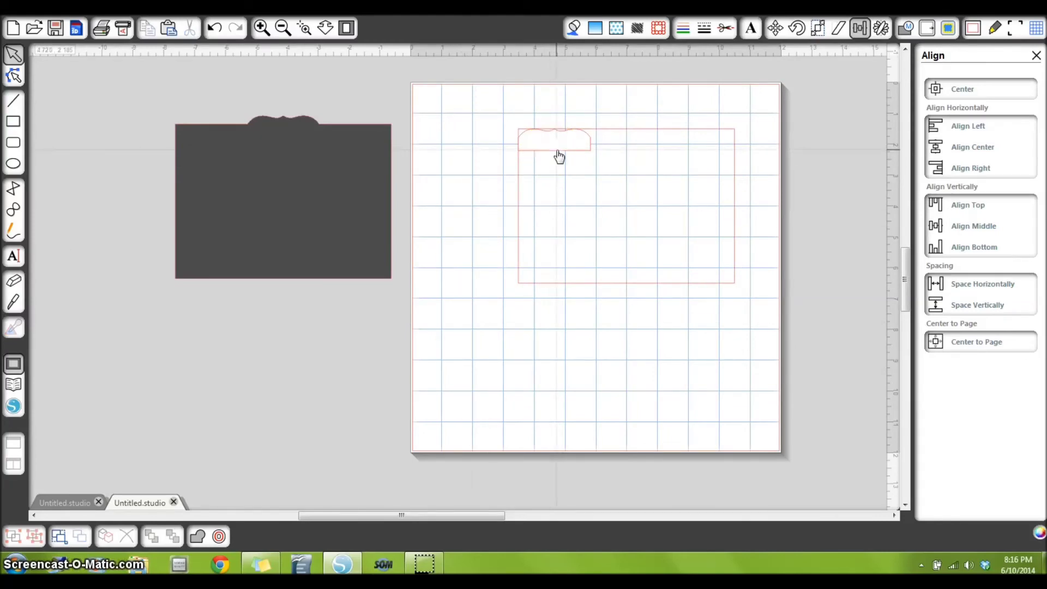
Nudge the bracket tab with arrow keys until it pokes just above the rectangle's top-left edge.
left_click(559, 156)
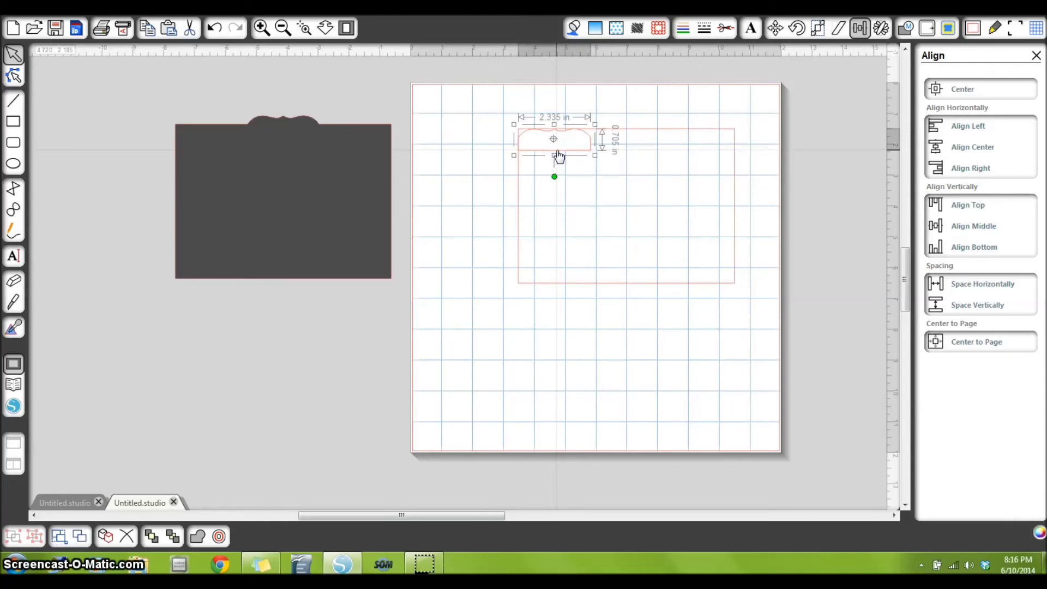
key("Up")
key("Up")
key("Up")
key("Up")
key("Up")
key("Up")
key("Up")
key("Up")
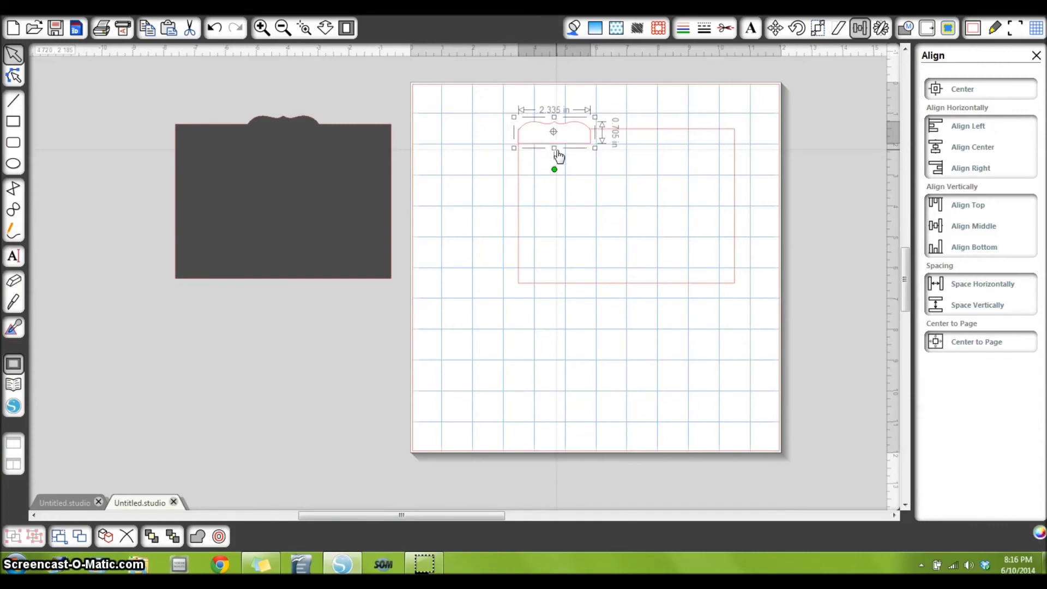
key("Up")
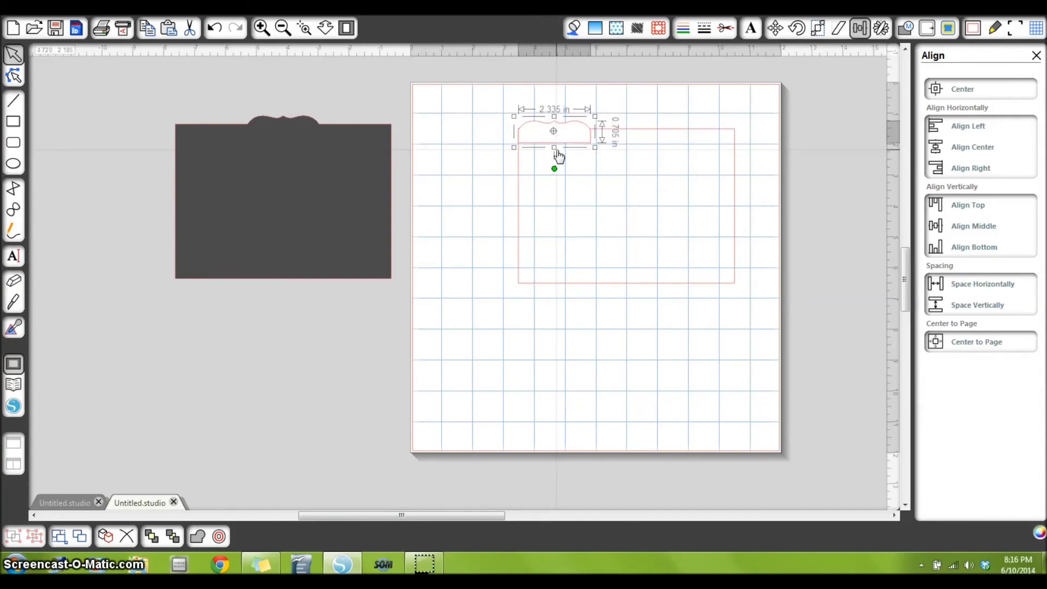
key("Up")
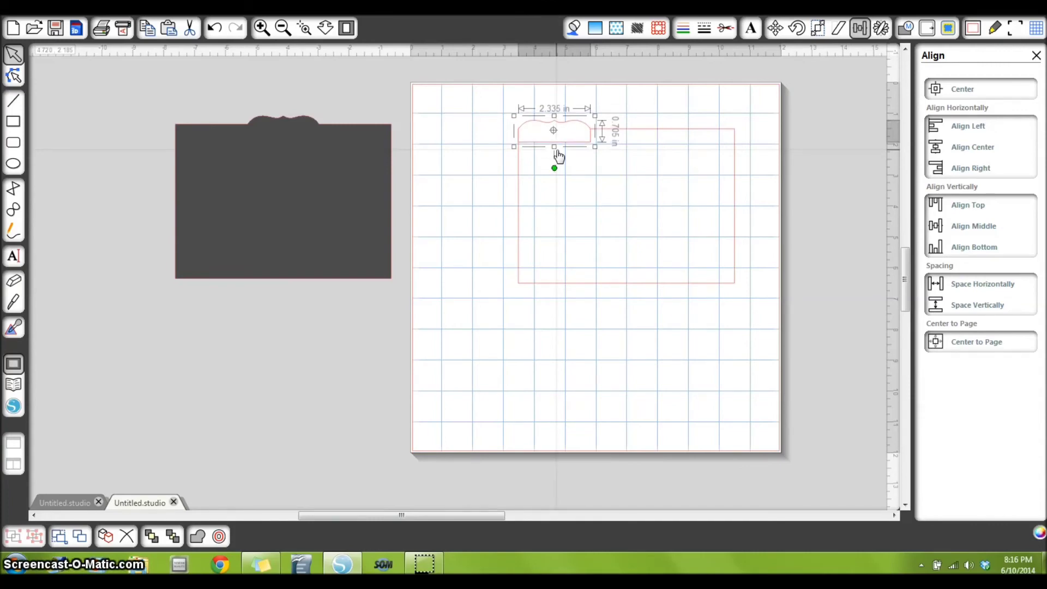
left_click(494, 152)
key("Right")
key("Right")
key("Right")
key("Down")
key("Down")
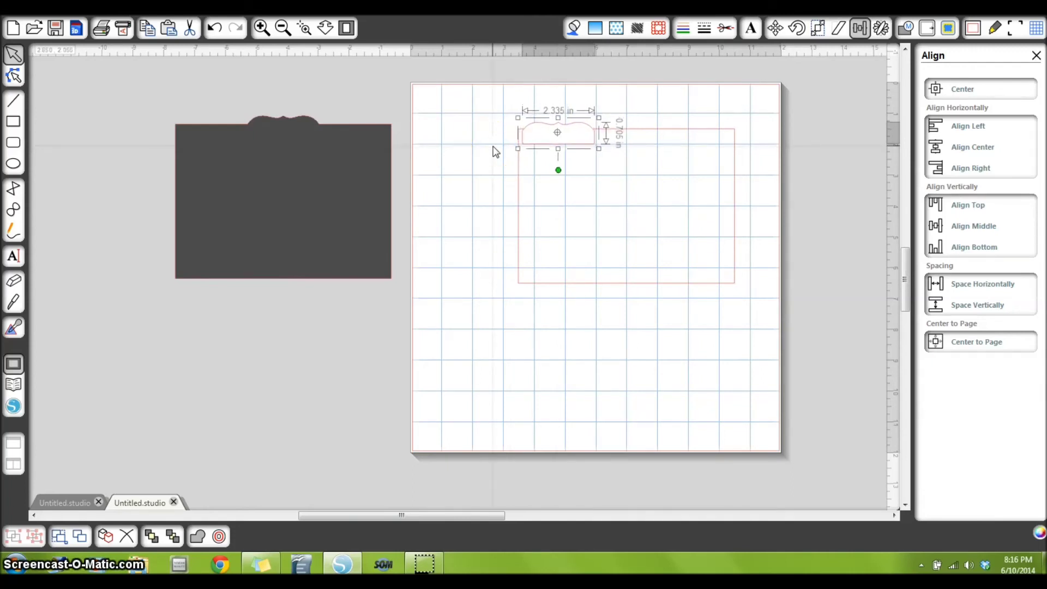
key("Left")
key("Left")
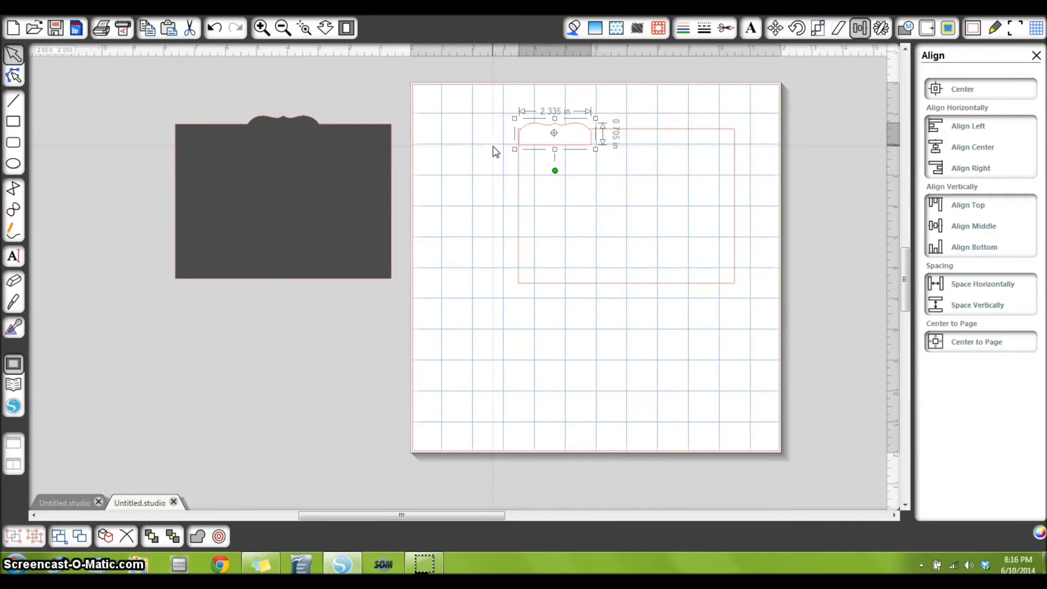
key("Up")
key("Up")
key("Left")
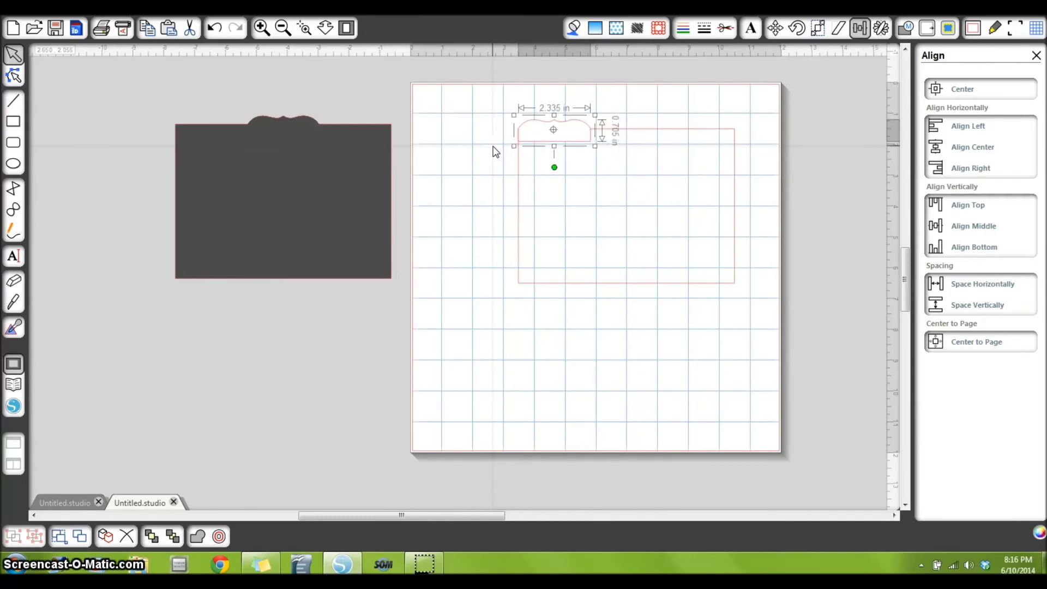
Group the raised tab with the rectangle and weld them into one 7.005 in wide folder shape.
left_click(507, 101)
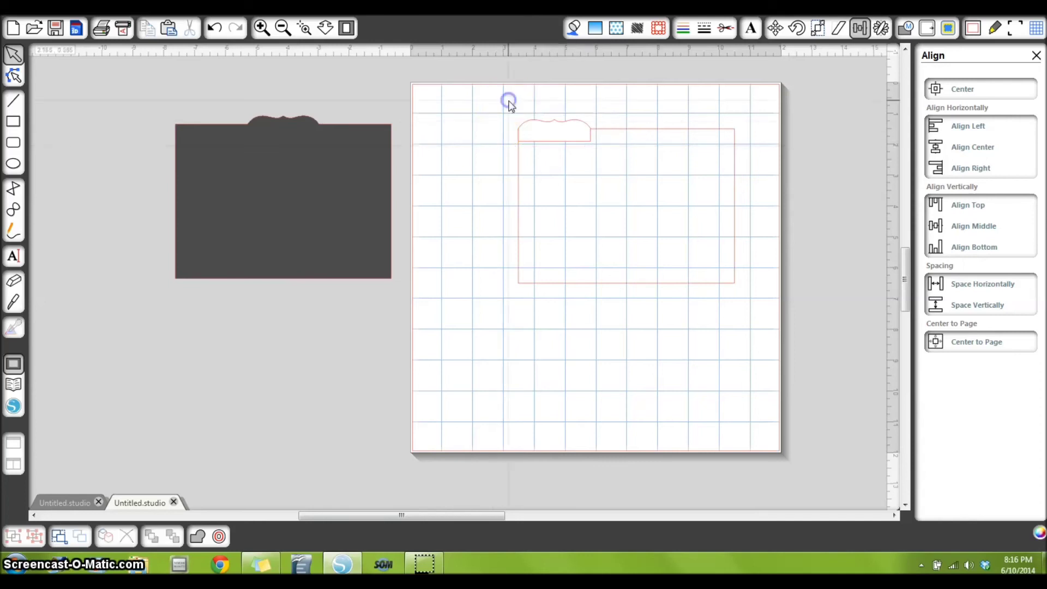
left_click(473, 94)
left_click_drag(615, 125, 860, 374)
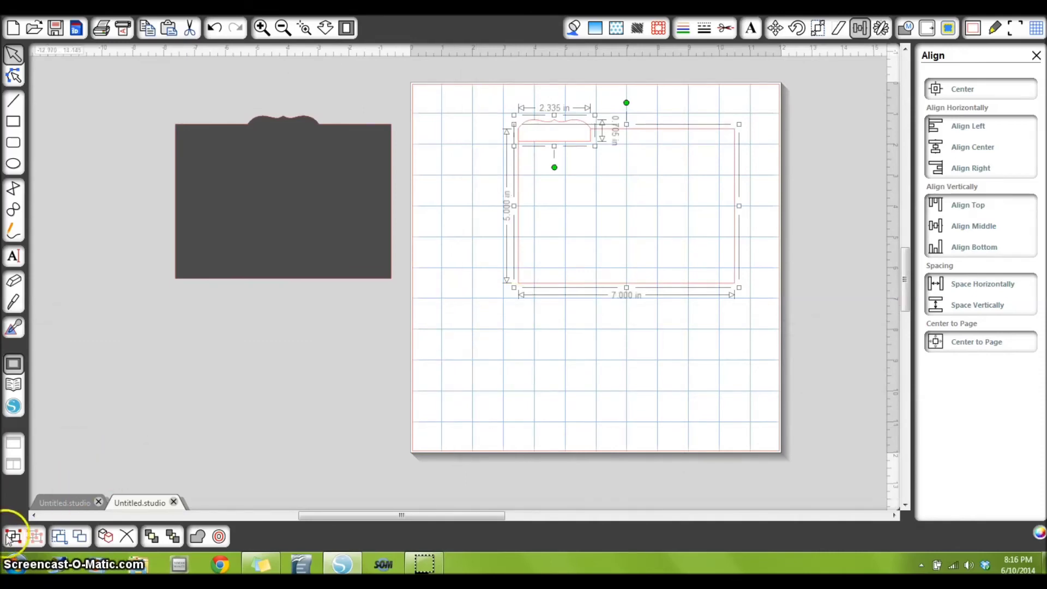
left_click(12, 537)
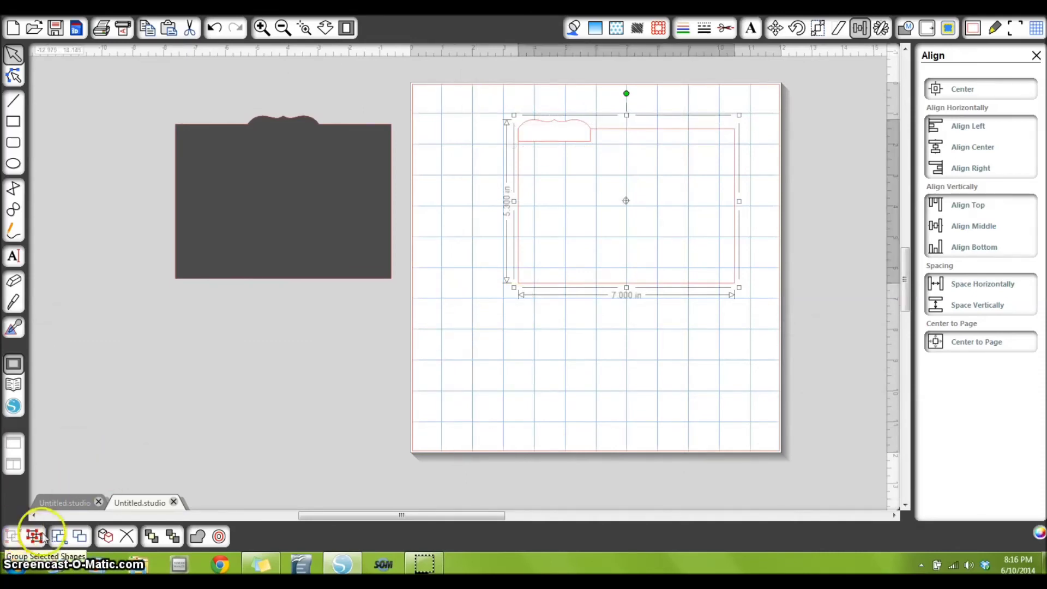
left_click(198, 538)
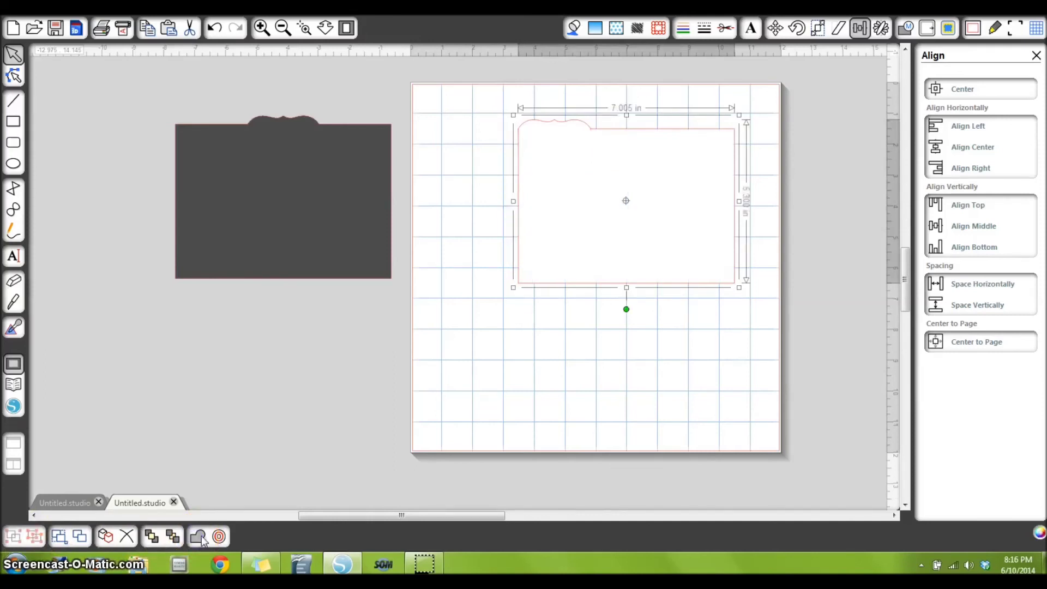
left_click(573, 36)
Fill the welded mat black, then stack the left-tab mat above the centre-tab mat on the page.
left_click(931, 108)
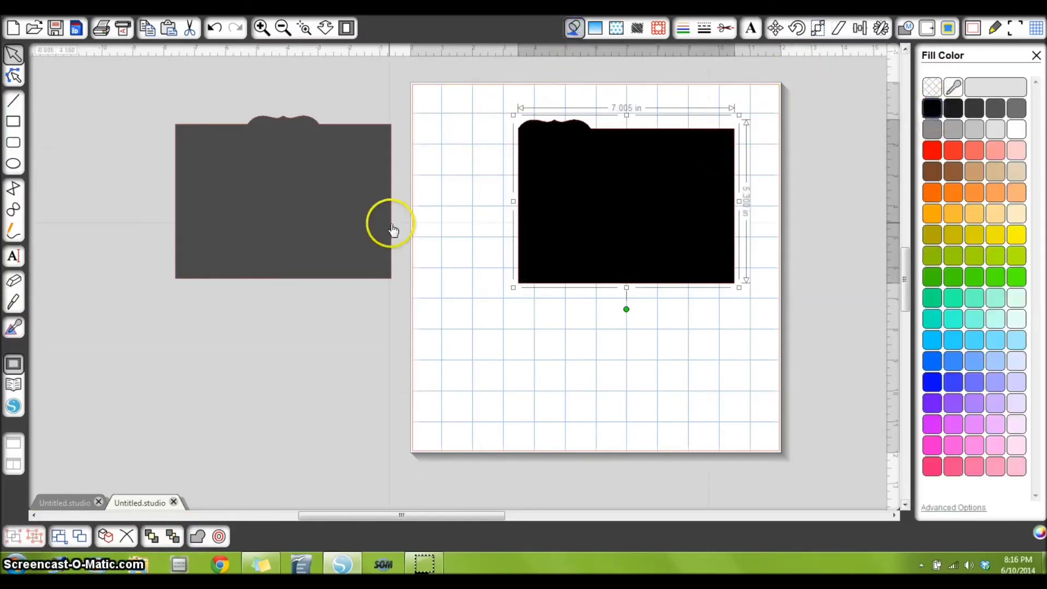
left_click_drag(362, 241, 659, 374)
left_click_drag(657, 266, 621, 238)
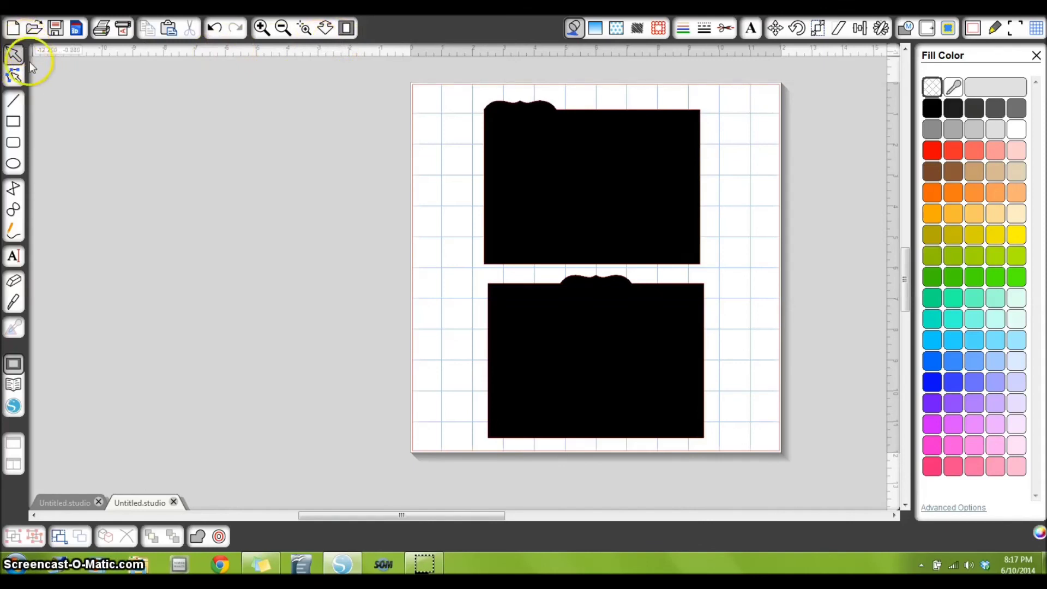
scroll(50, 75, "up", 1)
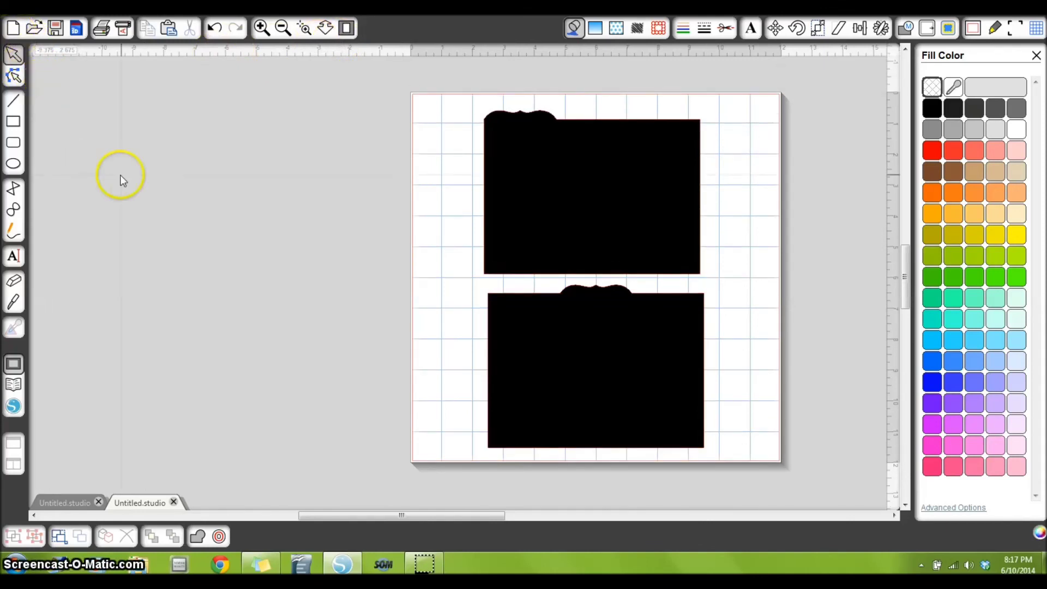